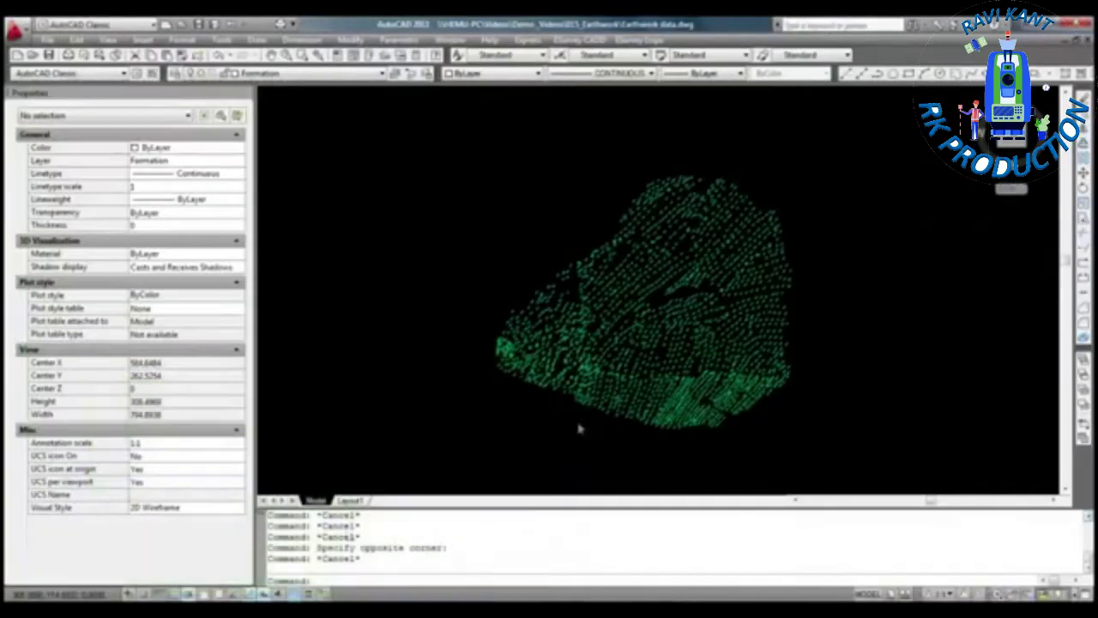
- Inspect an elevation text's properties, then bring up the Civil CADD survey menu
{"action": "left_click", "coordinate": [669, 238]}
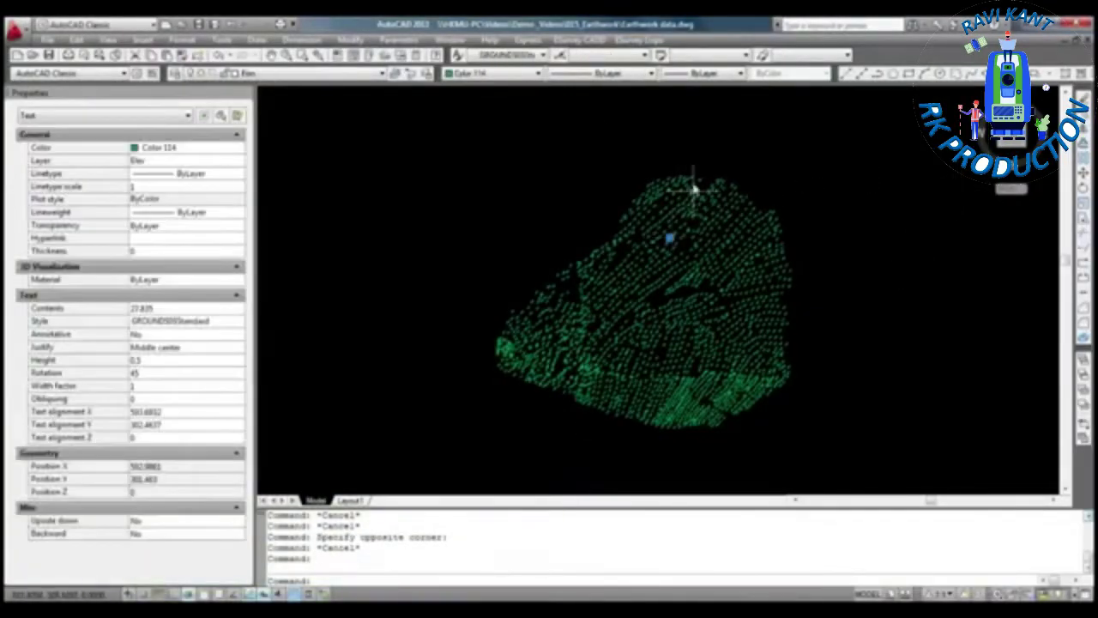
{"action": "key", "text": "Escape"}
{"action": "left_click", "coordinate": [572, 40]}
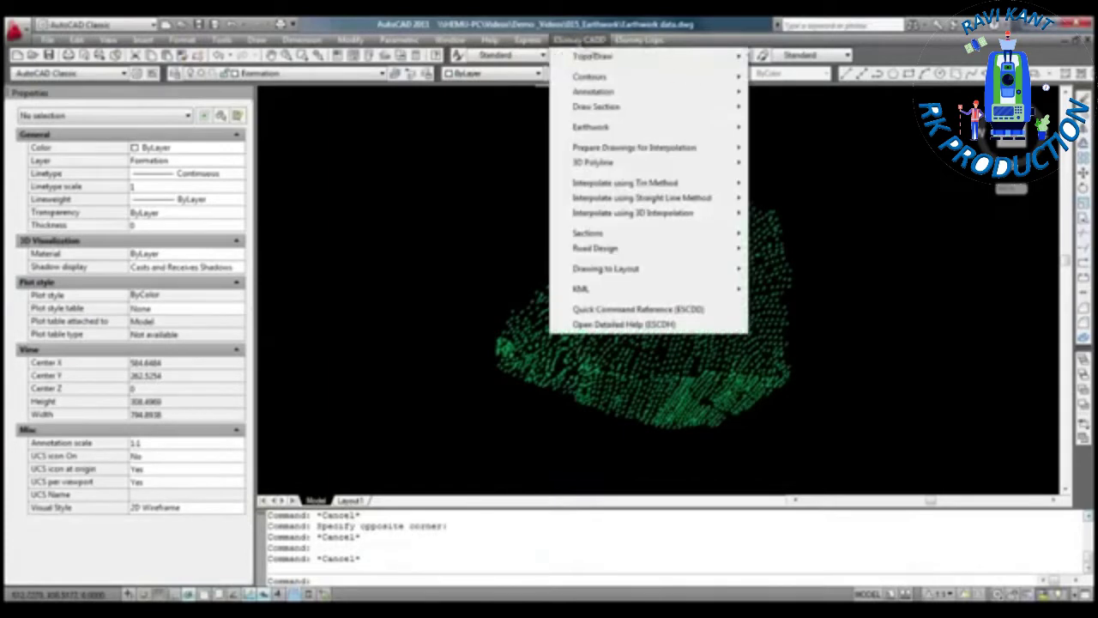
{"action": "mouse_move", "coordinate": [591, 127]}
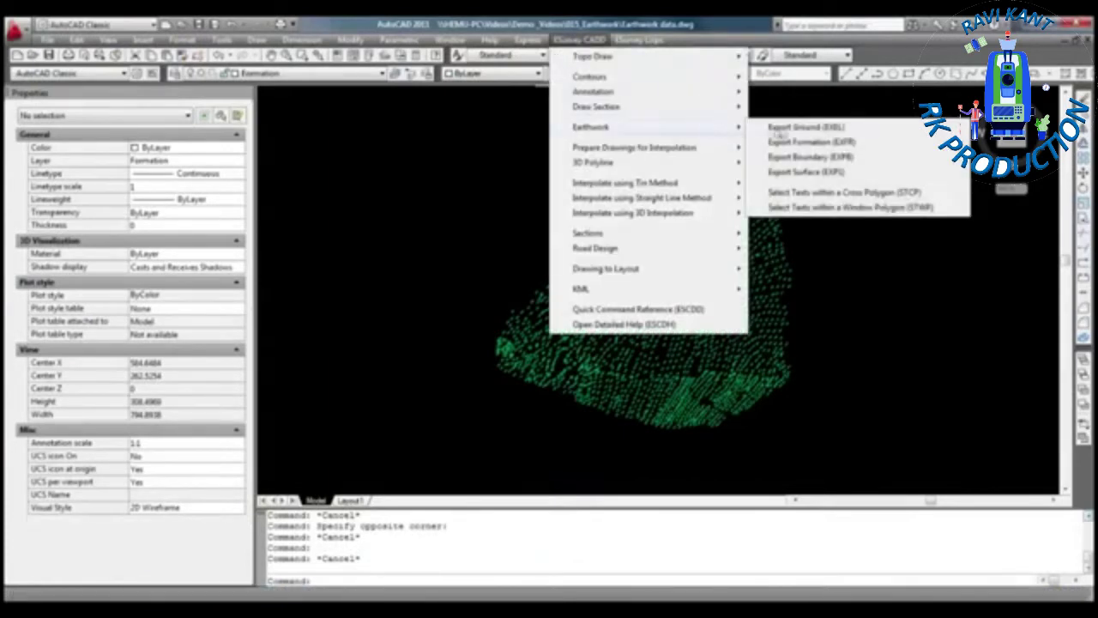
- Export all ground elevation texts to Ground.CSV with Export Ground (EXGL)
{"action": "left_click", "coordinate": [858, 129]}
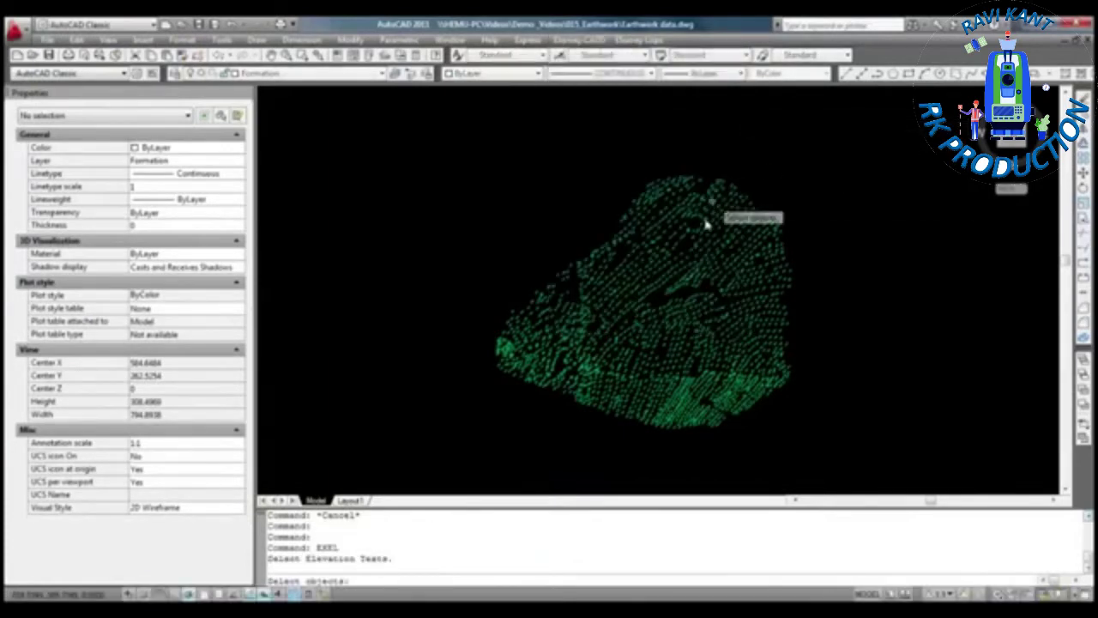
{"action": "scroll", "coordinate": [712, 215], "scroll_direction": "down", "scroll_amount": 2}
{"action": "left_click", "coordinate": [530, 166]}
{"action": "left_click", "coordinate": [821, 370]}
{"action": "key", "text": "Return"}
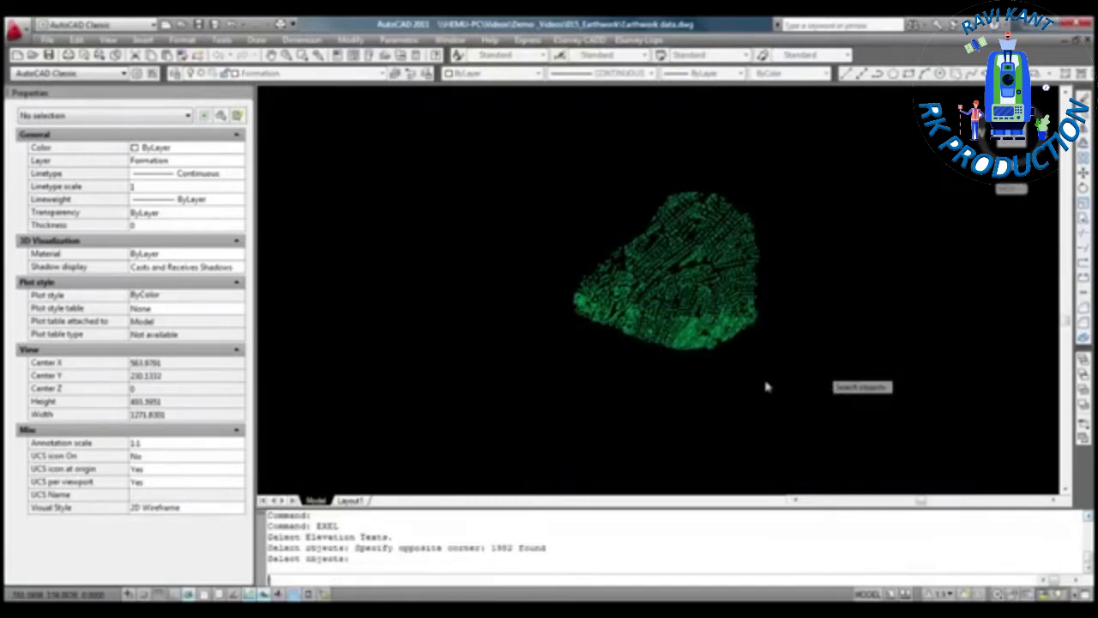
{"action": "key", "text": "Return"}
- Turn off the green ground-level layer with OF and confirm Ground.CSV in the Temp folder
{"action": "left_click", "coordinate": [598, 309]}
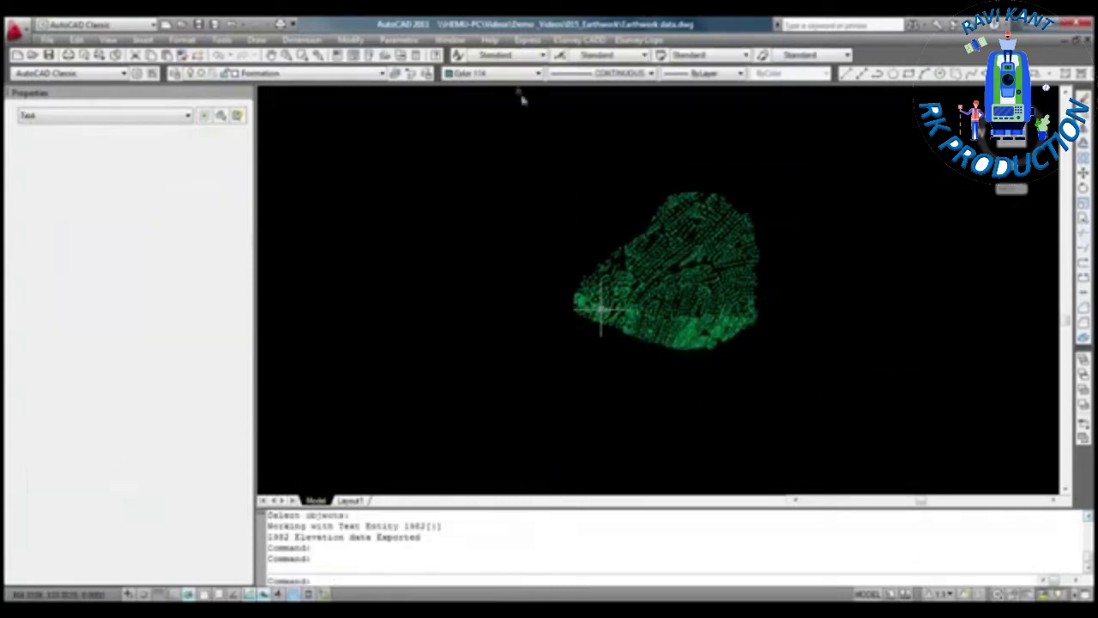
{"action": "type", "text": "eff"}
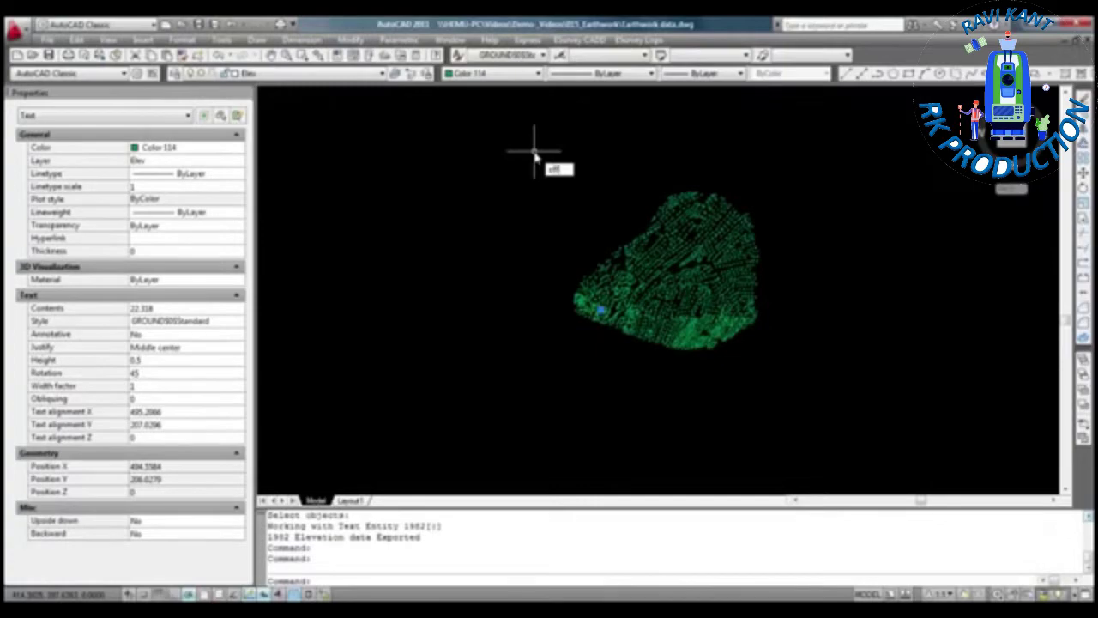
{"action": "key", "text": "Return"}
{"action": "type", "text": "on"}
{"action": "key", "text": "Return"}
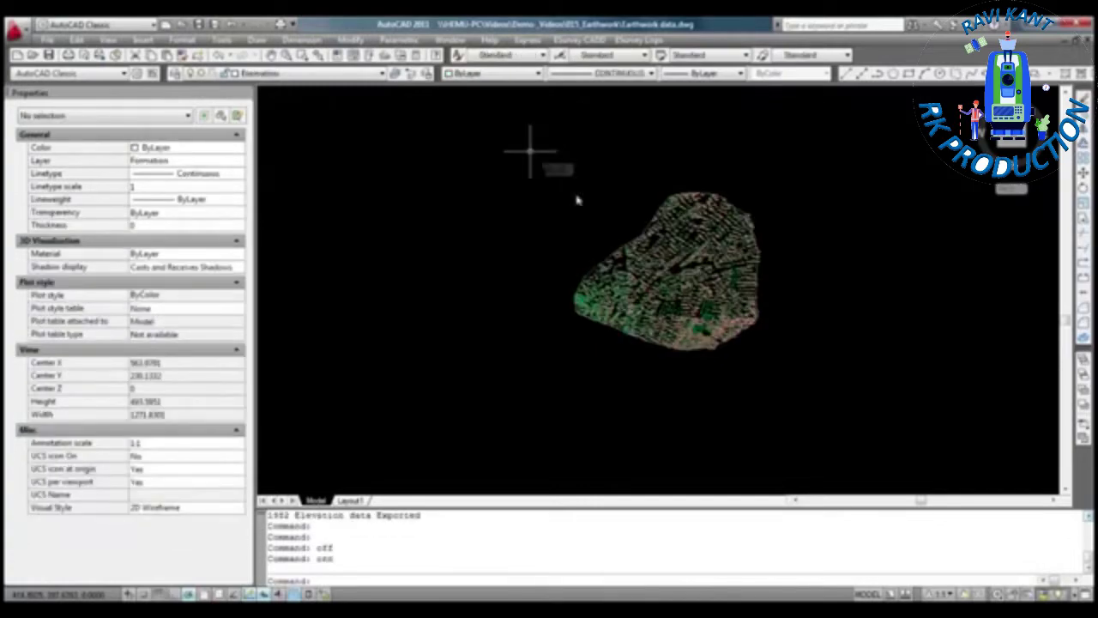
{"action": "key", "text": "Escape"}
{"action": "scroll", "coordinate": [682, 271], "scroll_direction": "up", "scroll_amount": 5}
{"action": "type", "text": "of"}
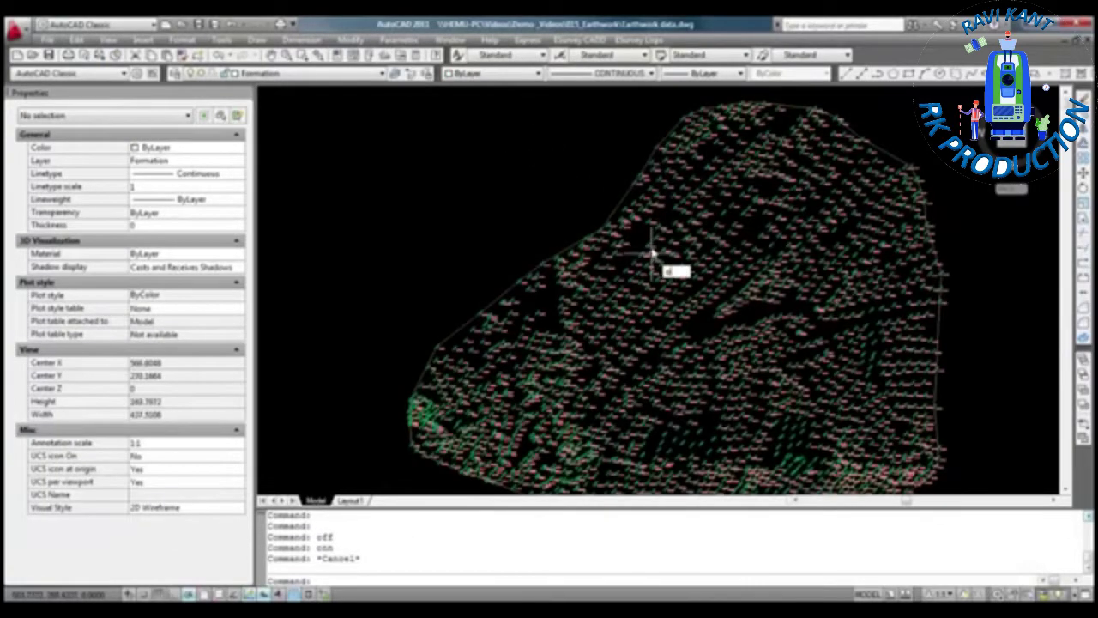
{"action": "key", "text": "Return"}
{"action": "scroll", "coordinate": [661, 244], "scroll_direction": "up", "scroll_amount": 5}
{"action": "left_click", "coordinate": [633, 238]}
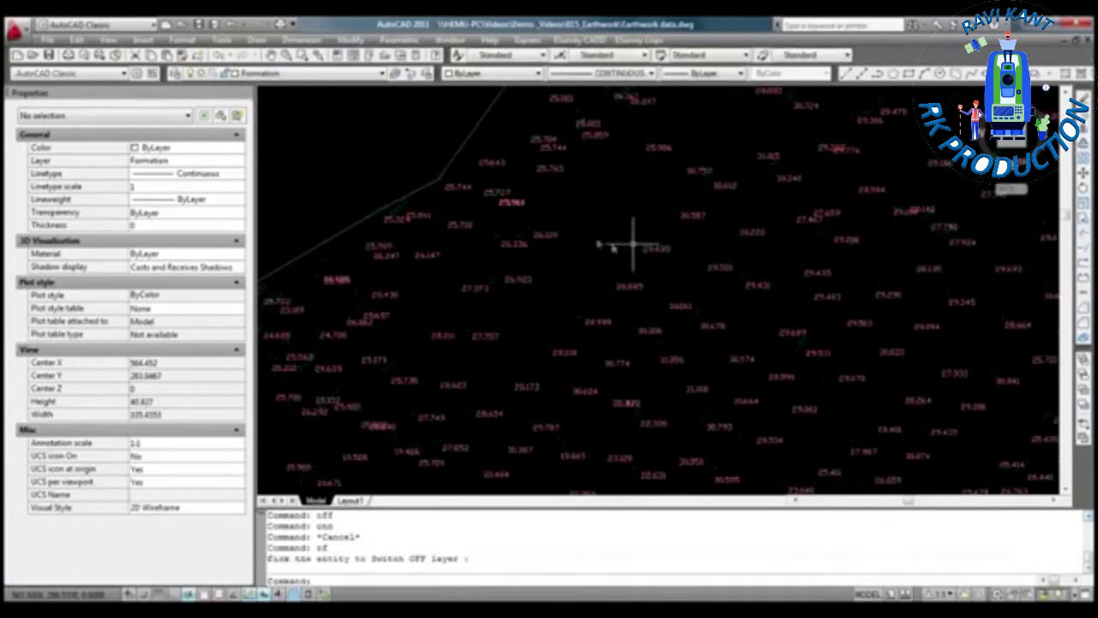
{"action": "scroll", "coordinate": [567, 240], "scroll_direction": "down", "scroll_amount": 5}
{"action": "key", "text": "Escape"}
{"action": "scroll", "coordinate": [618, 208], "scroll_direction": "down", "scroll_amount": 5}
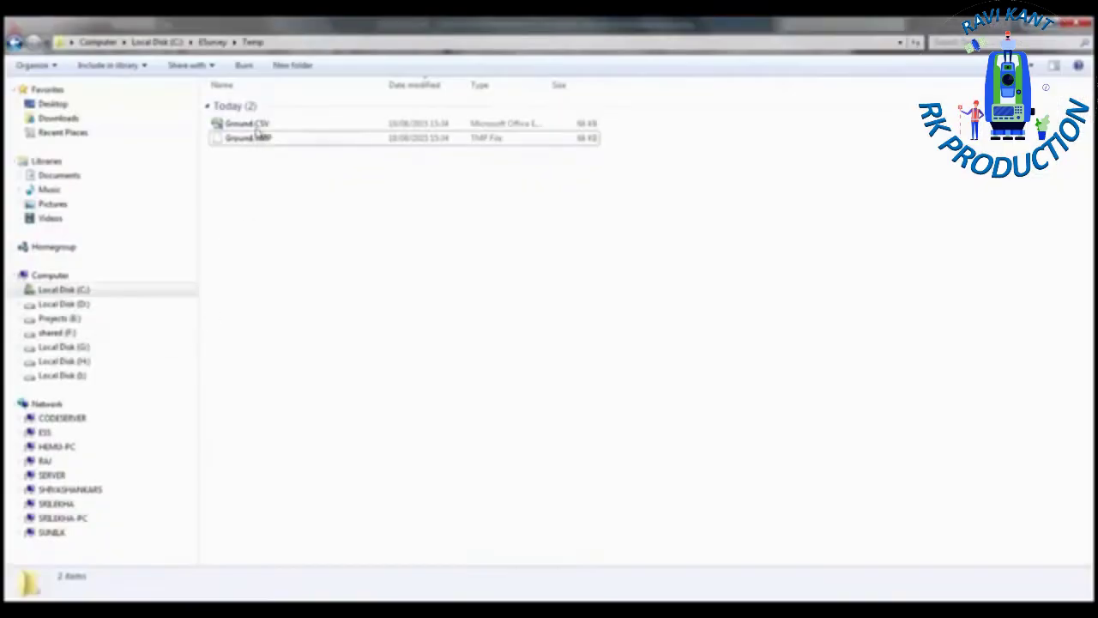
{"action": "left_click", "coordinate": [314, 130]}
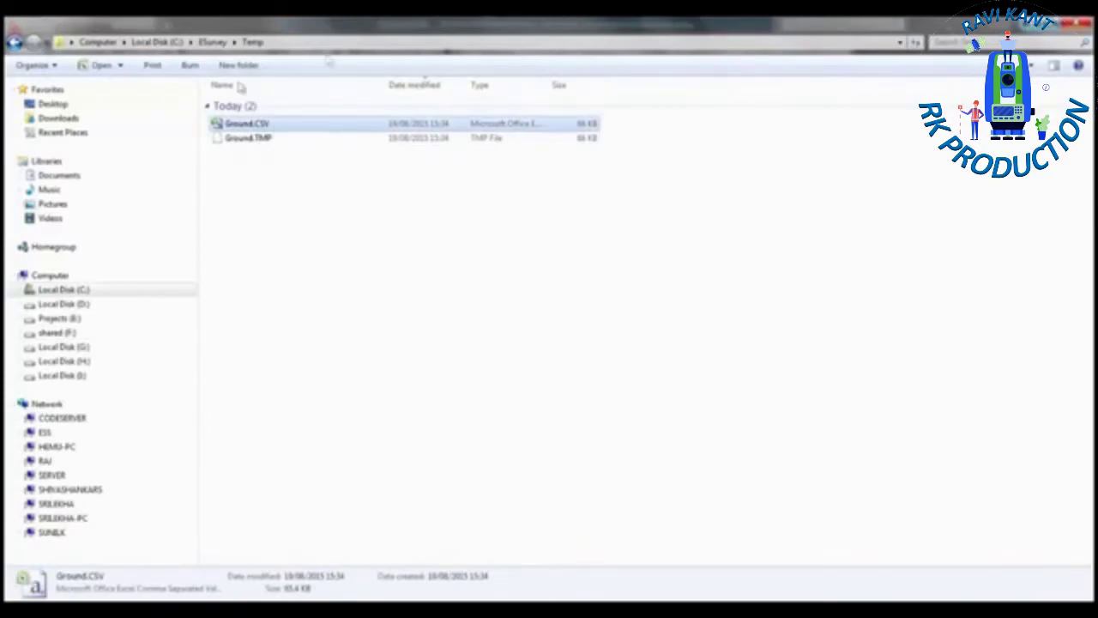
{"action": "left_click", "coordinate": [350, 40]}
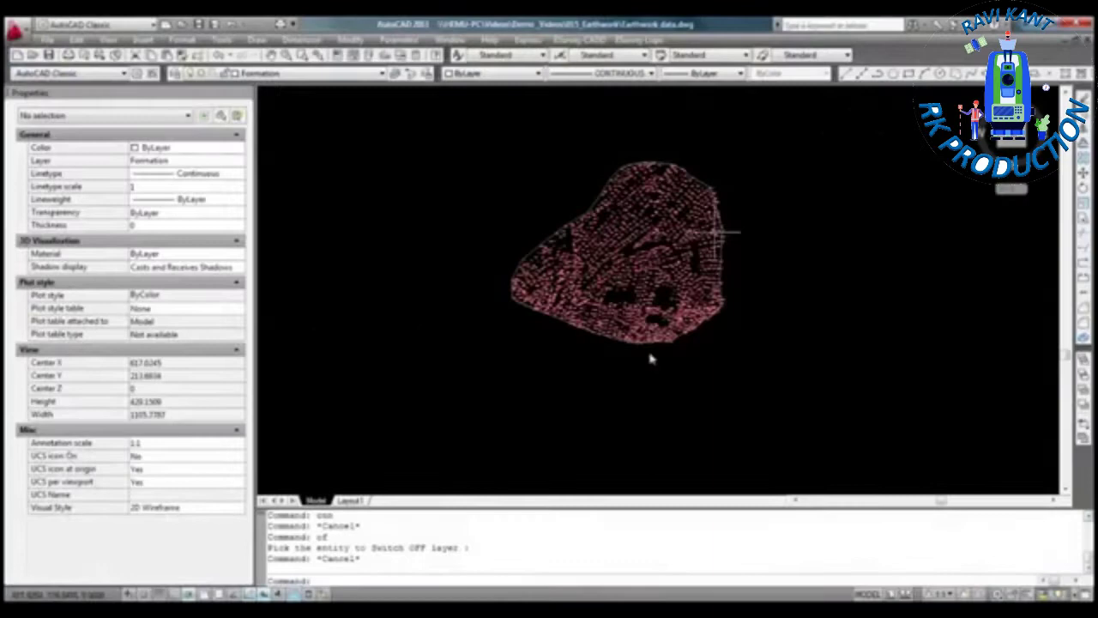
- Export the 1797 formation elevation texts with Export Formation (EXFR)
{"action": "left_click", "coordinate": [580, 40]}
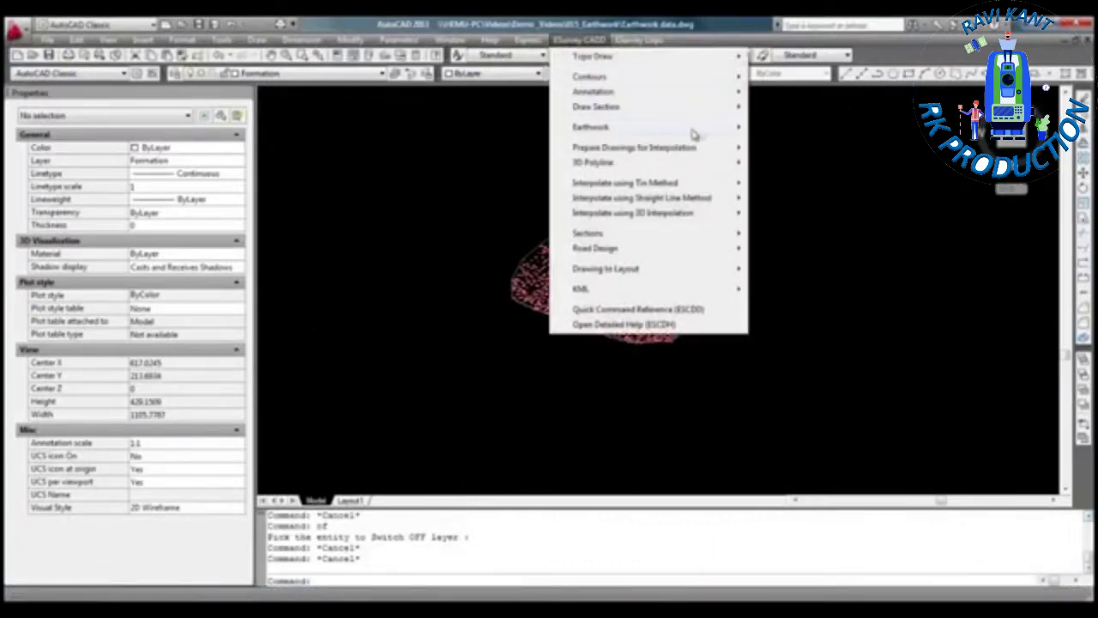
{"action": "left_click", "coordinate": [785, 129]}
{"action": "left_click", "coordinate": [529, 236]}
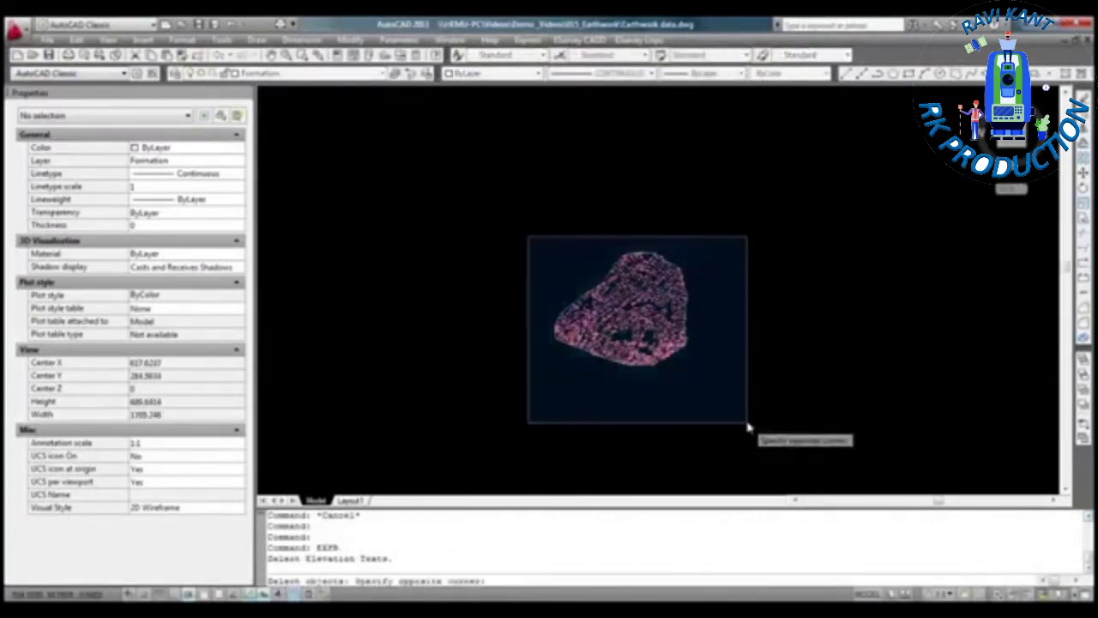
{"action": "left_click", "coordinate": [747, 427]}
{"action": "key", "text": "Return"}
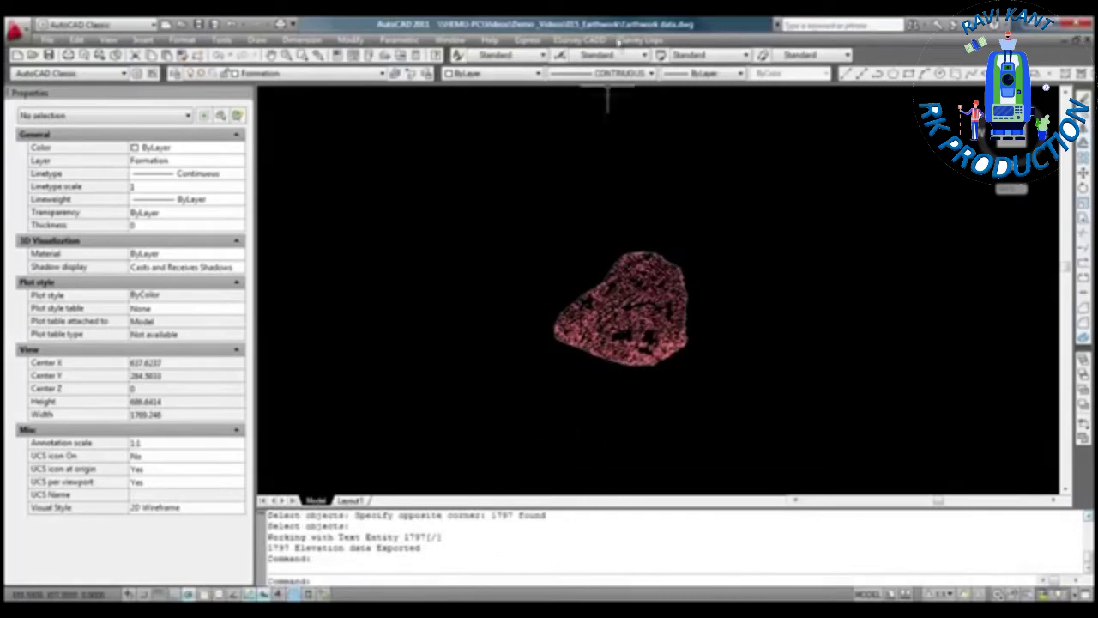
- Export the closed site boundary polyline to Boundary.CSV with Export Boundary (EXPB)
{"action": "left_click", "coordinate": [580, 39]}
{"action": "mouse_move", "coordinate": [590, 127]}
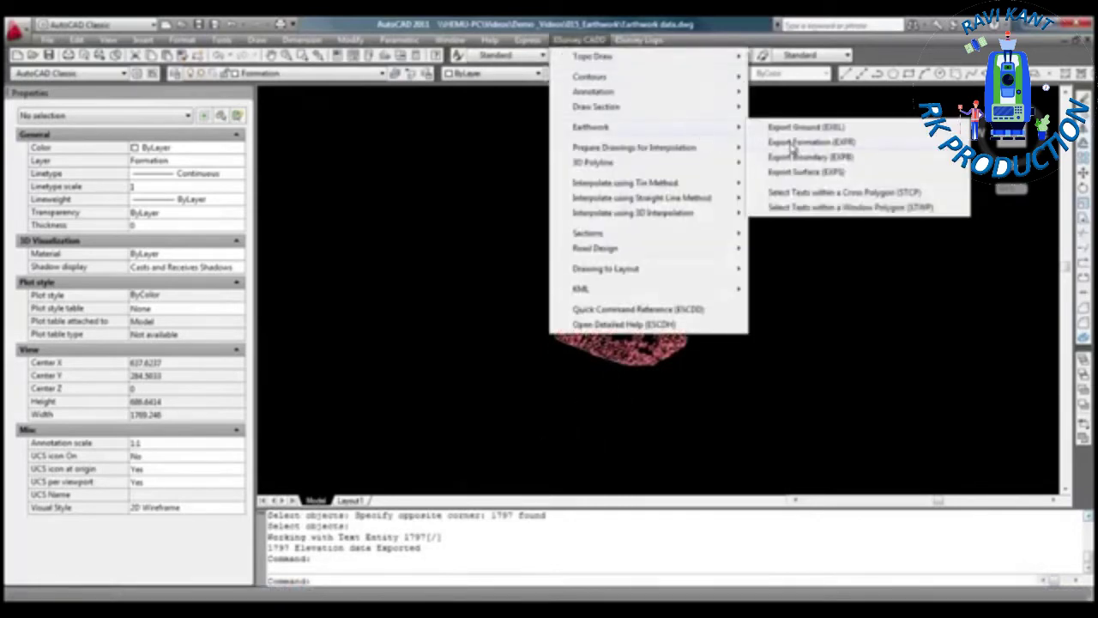
{"action": "left_click", "coordinate": [783, 158]}
{"action": "scroll", "coordinate": [605, 296], "scroll_direction": "up", "scroll_amount": 4}
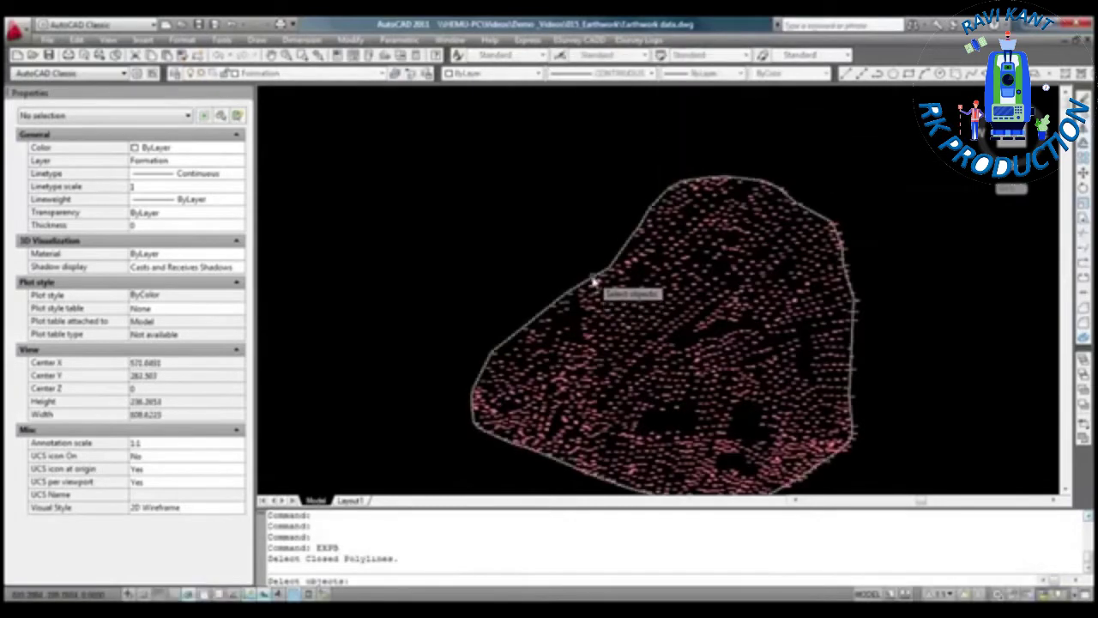
{"action": "key", "text": "Return"}
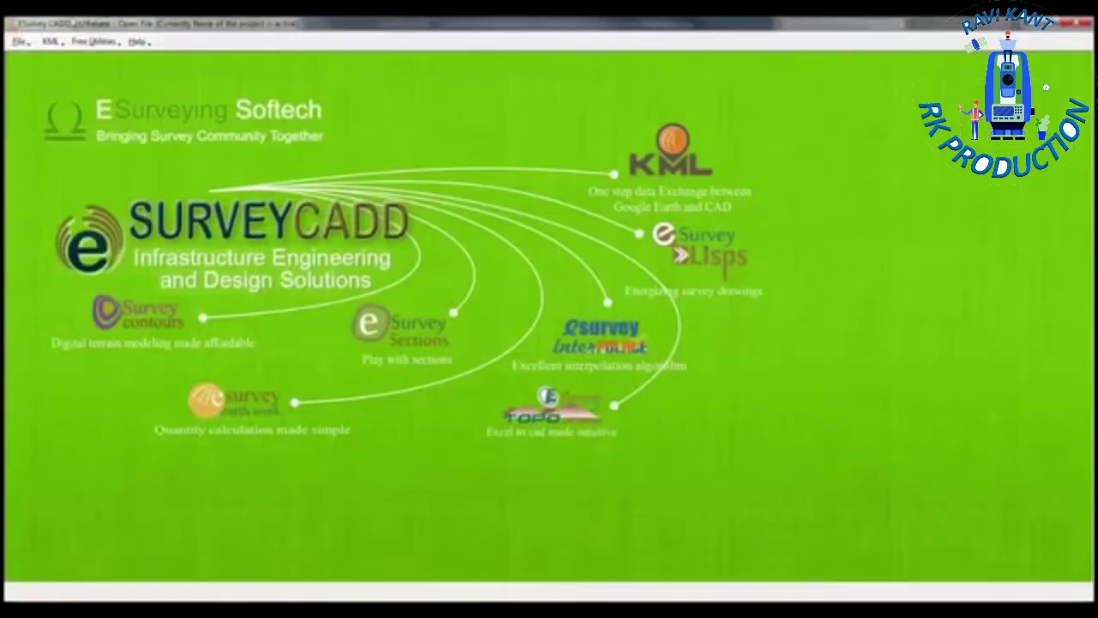
- Create a new Topo Draw / Contours / Earthwork project named 'Demo Earthwork'
{"action": "left_click", "coordinate": [18, 41]}
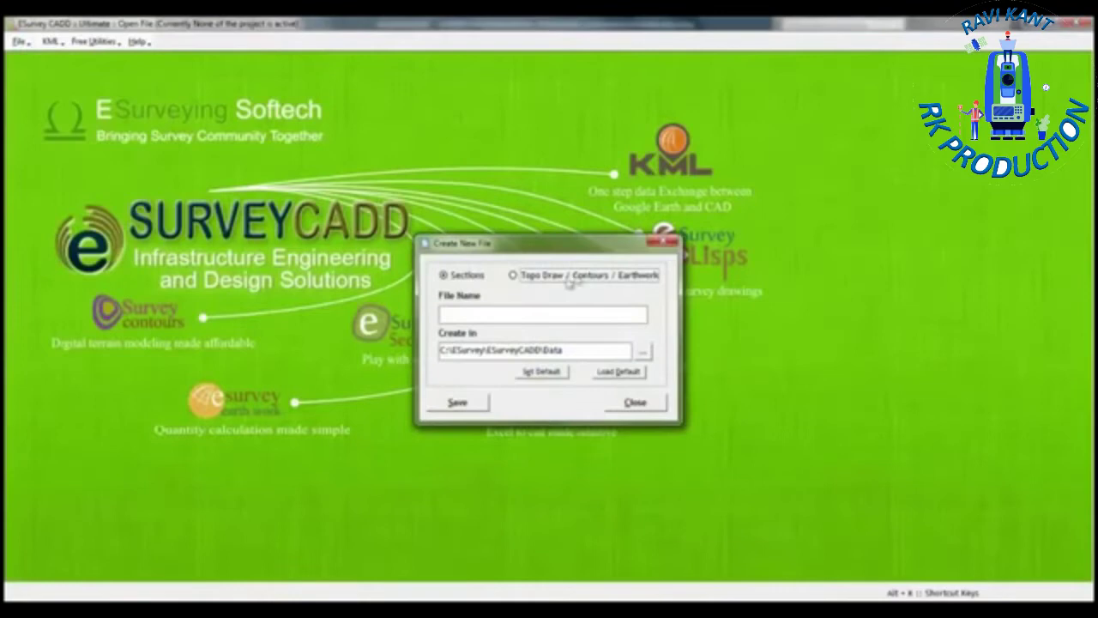
{"action": "left_click", "coordinate": [572, 283]}
{"action": "left_click", "coordinate": [500, 317]}
{"action": "type", "text": "Demo Earthwork"}
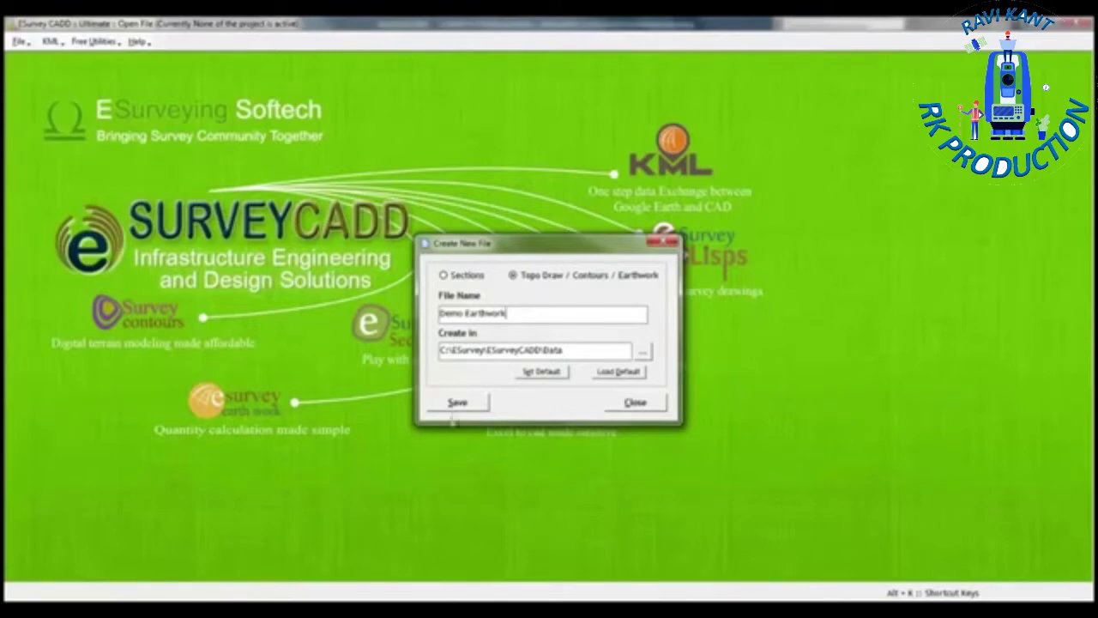
{"action": "left_click", "coordinate": [457, 403]}
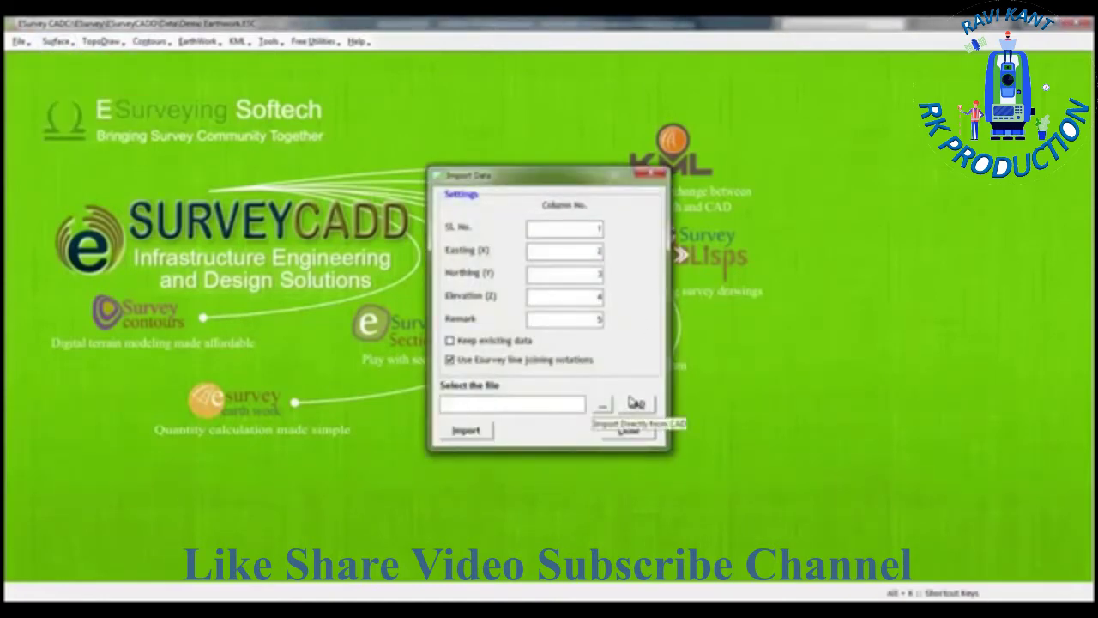
- Import the ground points from C:\ESurvey\Temp\Ground.CSV into the project
{"action": "left_click", "coordinate": [602, 404]}
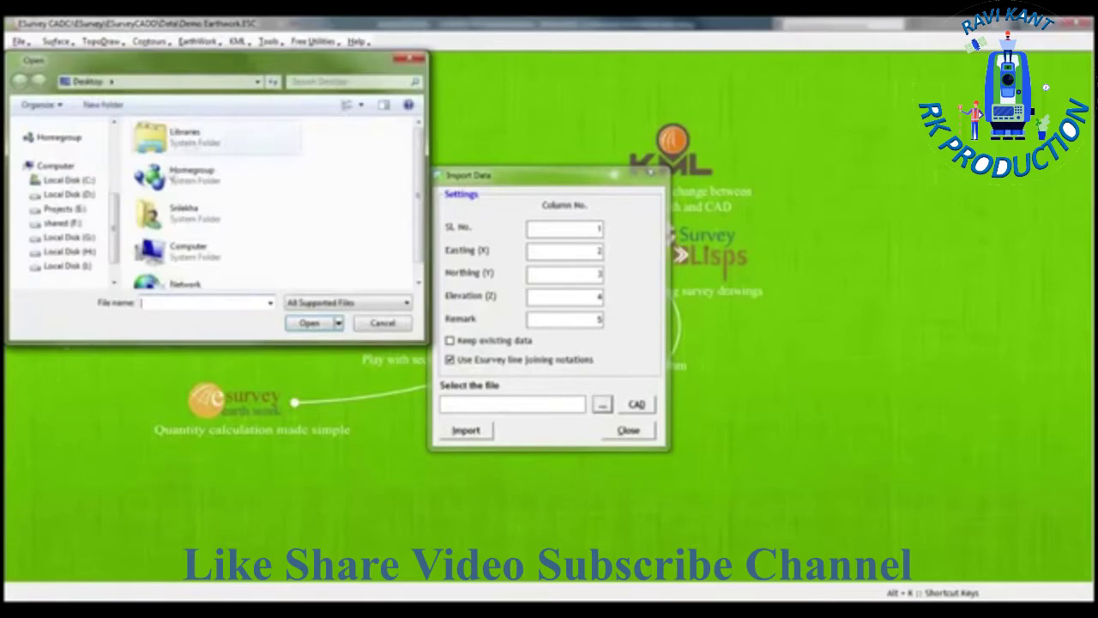
{"action": "double_click", "coordinate": [159, 257]}
{"action": "double_click", "coordinate": [175, 154]}
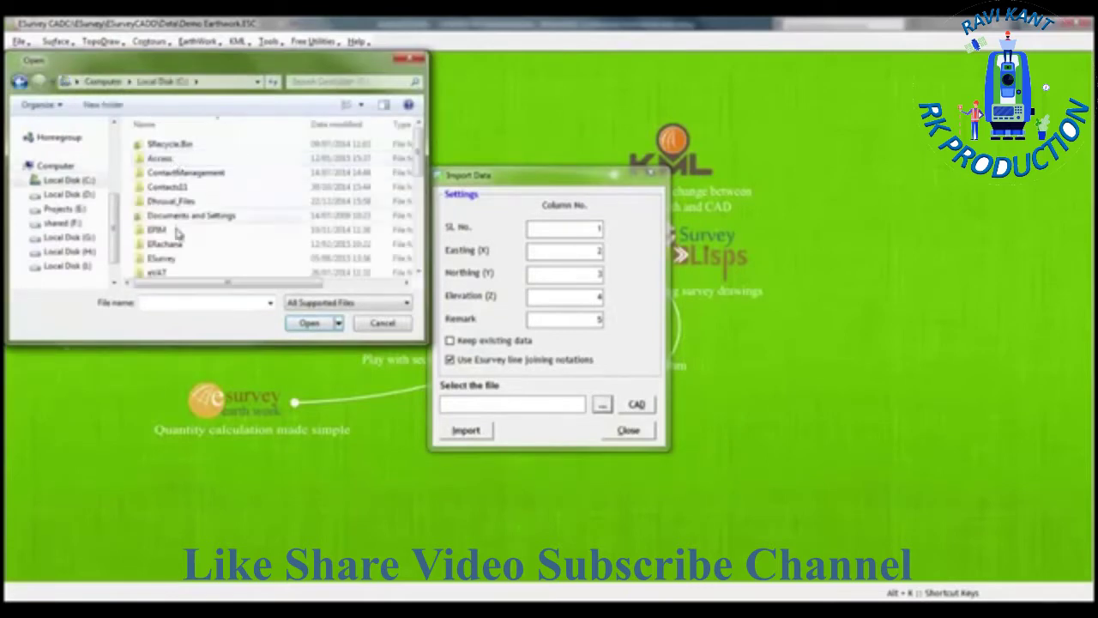
{"action": "double_click", "coordinate": [161, 259]}
{"action": "double_click", "coordinate": [176, 159]}
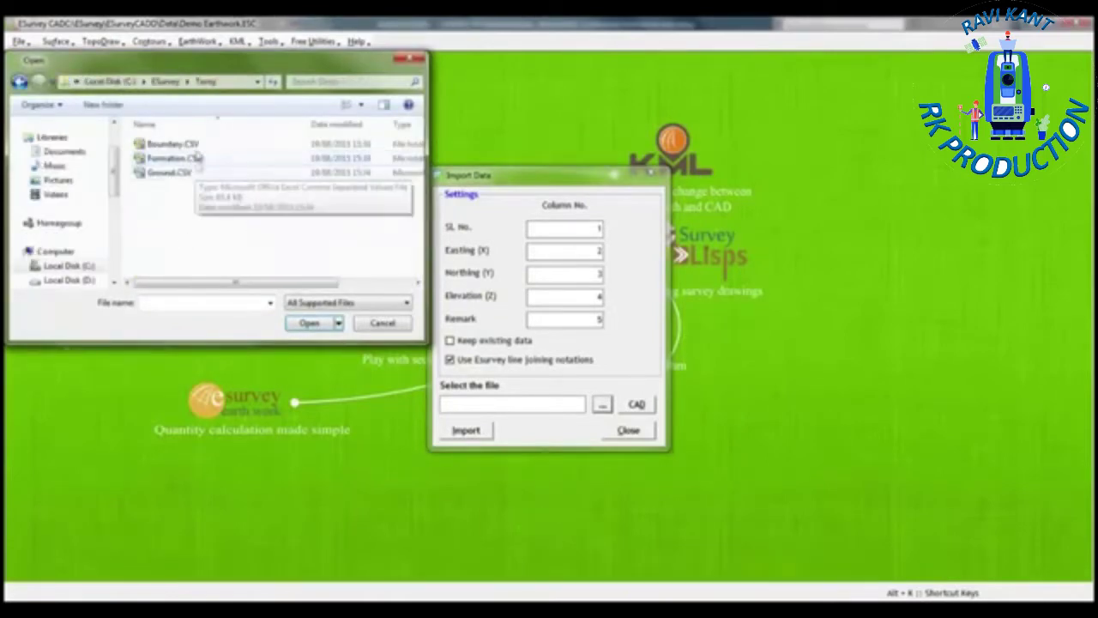
{"action": "double_click", "coordinate": [195, 174]}
{"action": "left_click", "coordinate": [466, 431]}
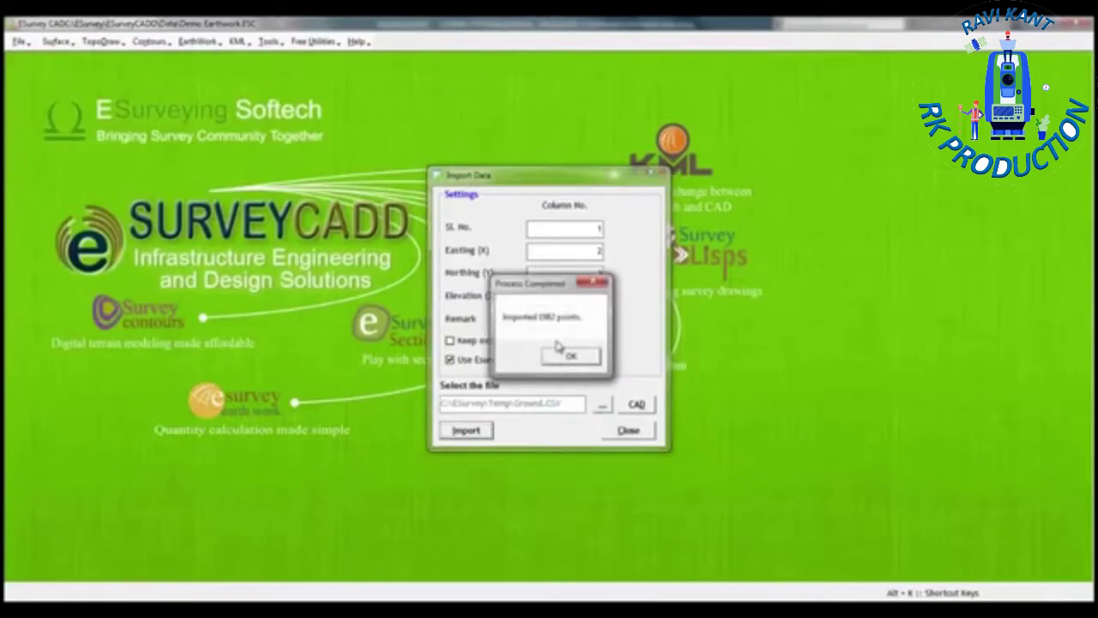
{"action": "key", "text": "Return"}
{"action": "left_click", "coordinate": [628, 430]}
- Import the ten-point site boundary via Import Boundary and close the window
{"action": "left_click", "coordinate": [56, 41]}
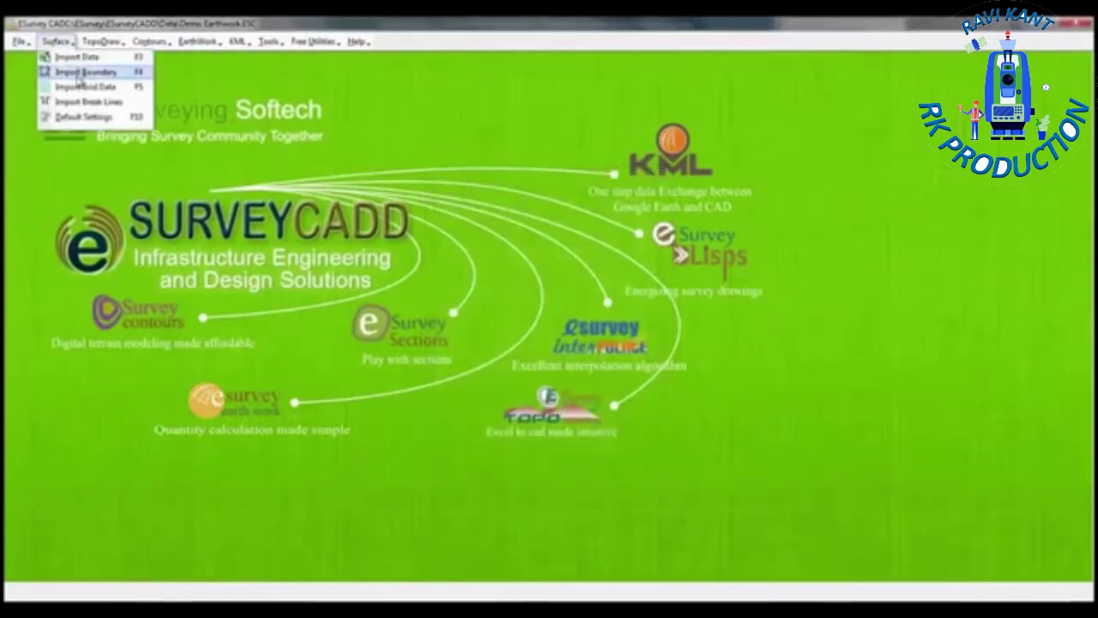
{"action": "left_click", "coordinate": [86, 72]}
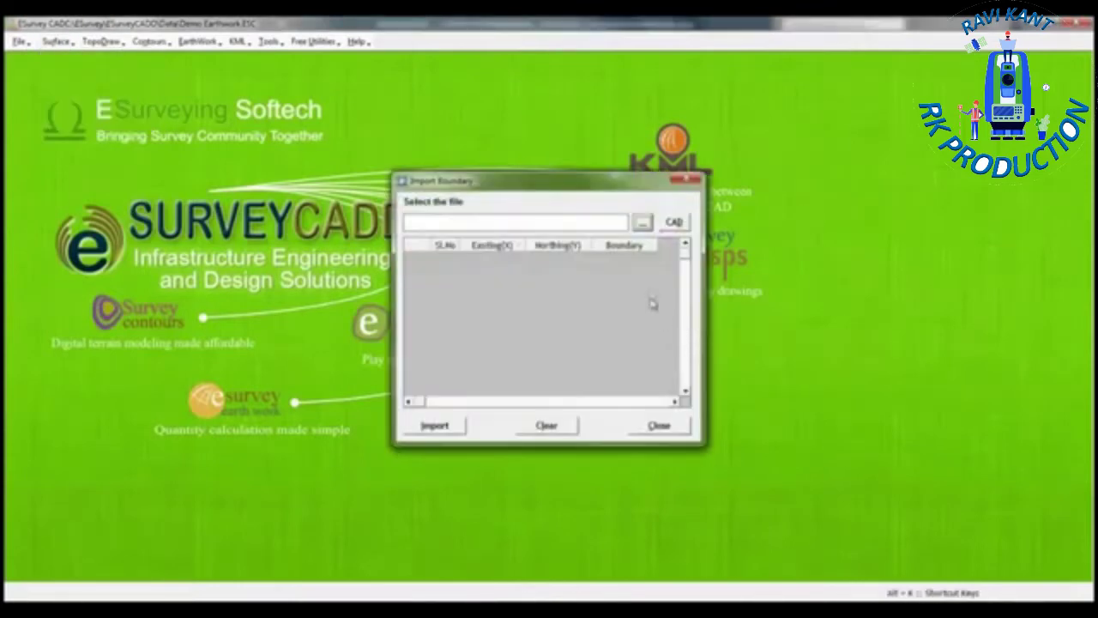
{"action": "left_click", "coordinate": [675, 222]}
{"action": "left_click", "coordinate": [570, 355]}
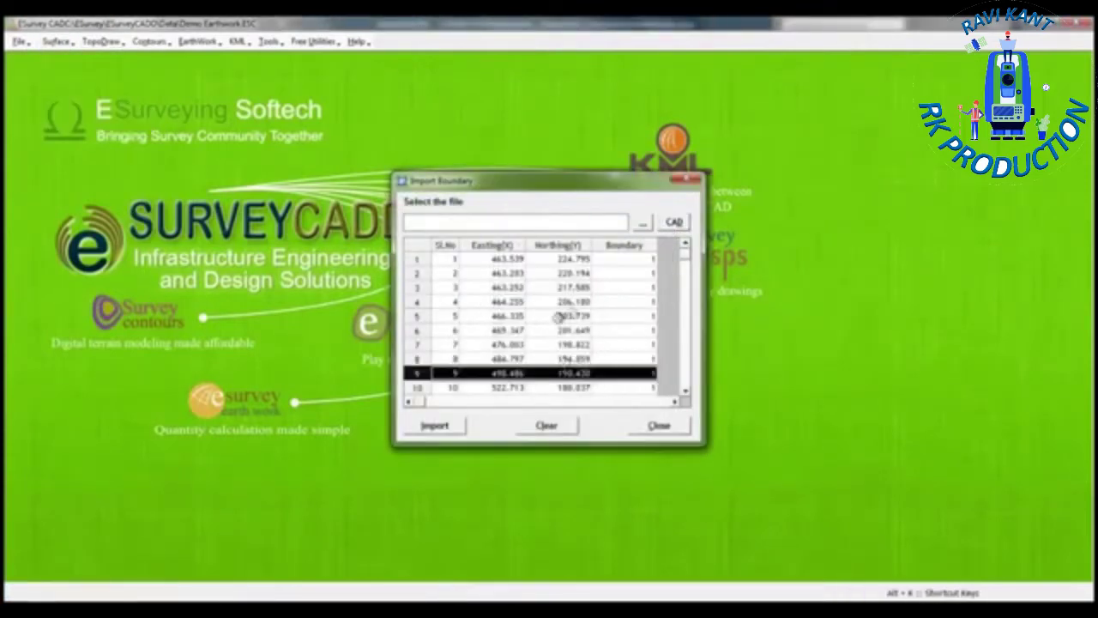
{"action": "left_click", "coordinate": [655, 427]}
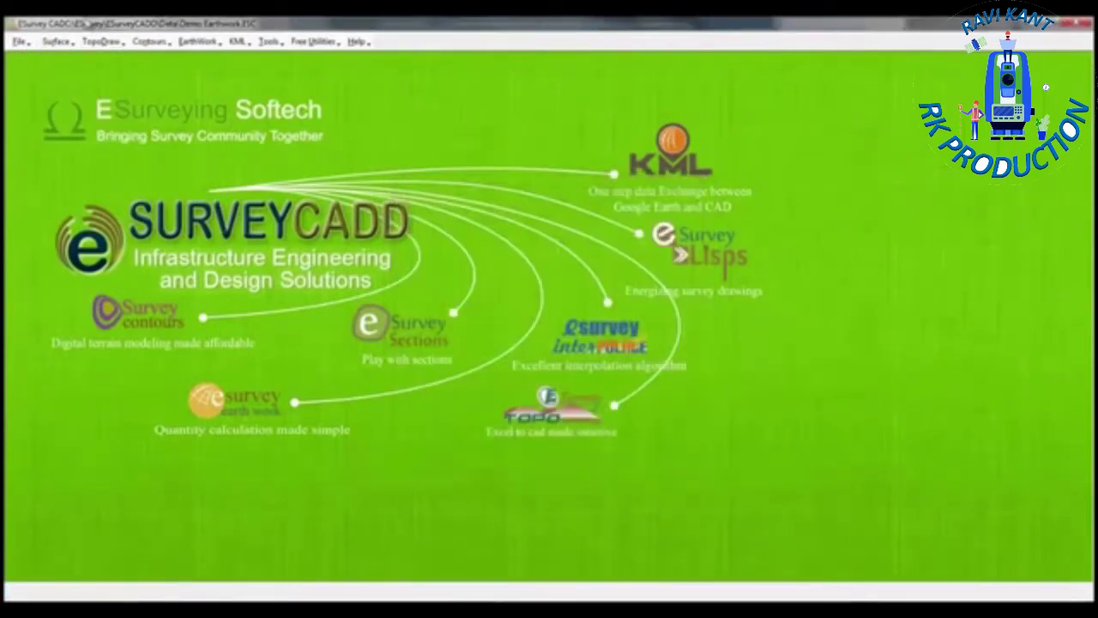
- Run the earthwork base-surface computation, giving elevations 17.01–29.959 over 21 sections
{"action": "left_click", "coordinate": [199, 41]}
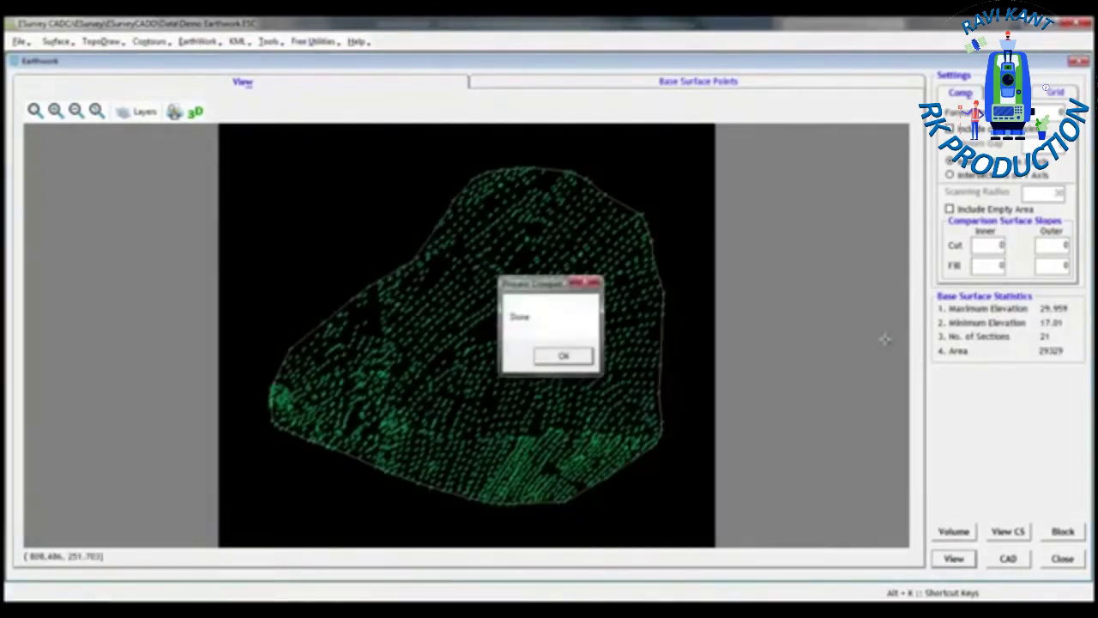
{"action": "key", "text": "Return"}
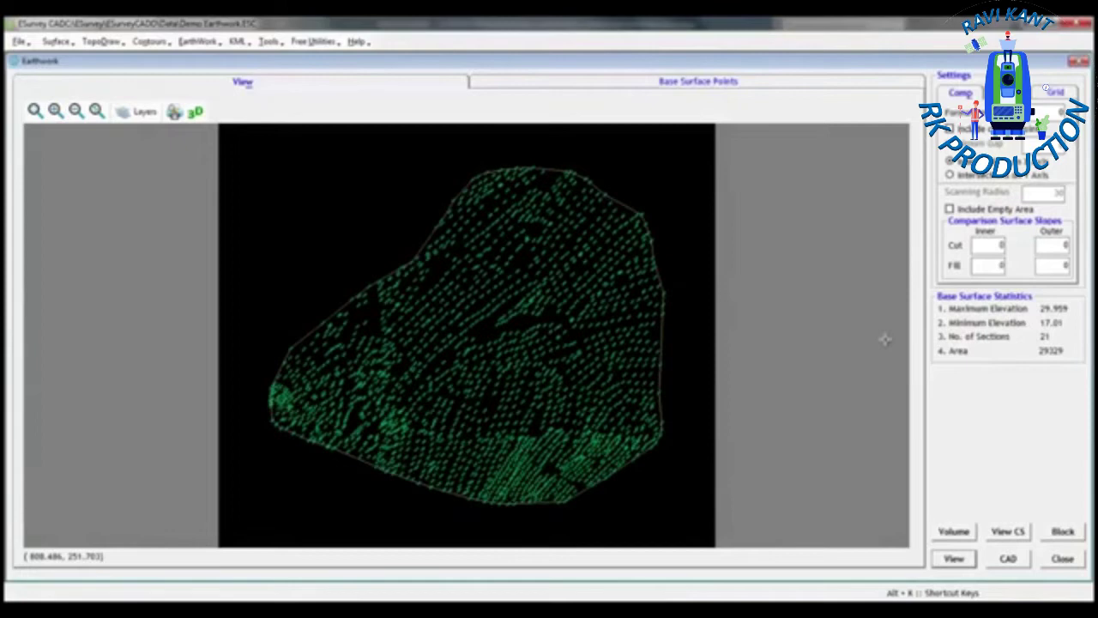
- Set grid spacing X and Y to 5 and enable grid elevations for display and formation
{"action": "scroll", "coordinate": [884, 340], "scroll_direction": "up", "scroll_amount": 1}
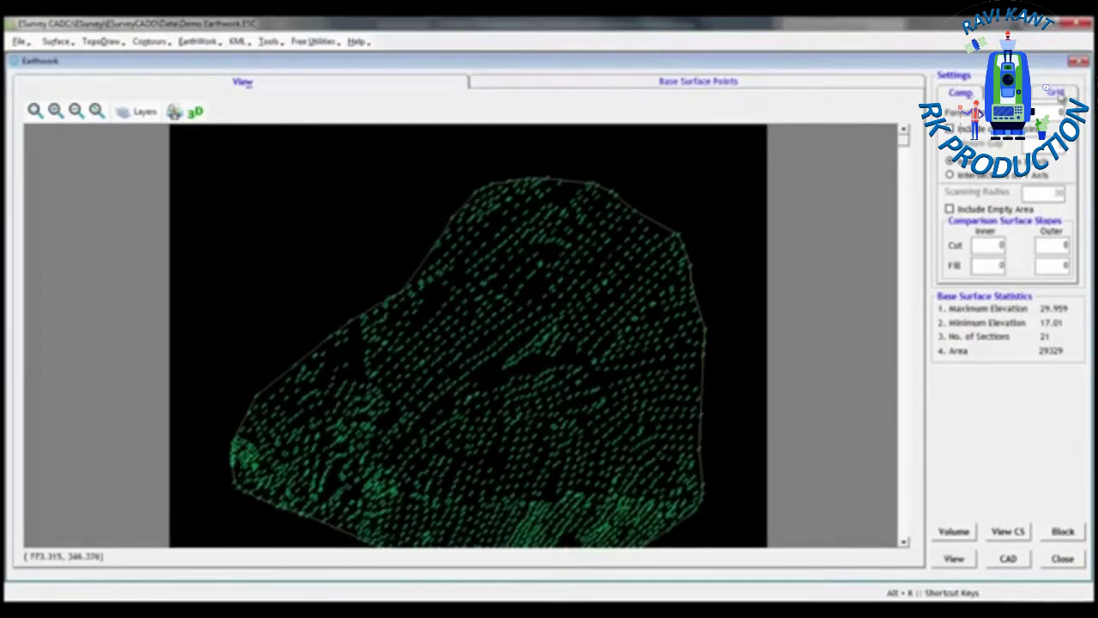
{"action": "left_click", "coordinate": [1060, 97]}
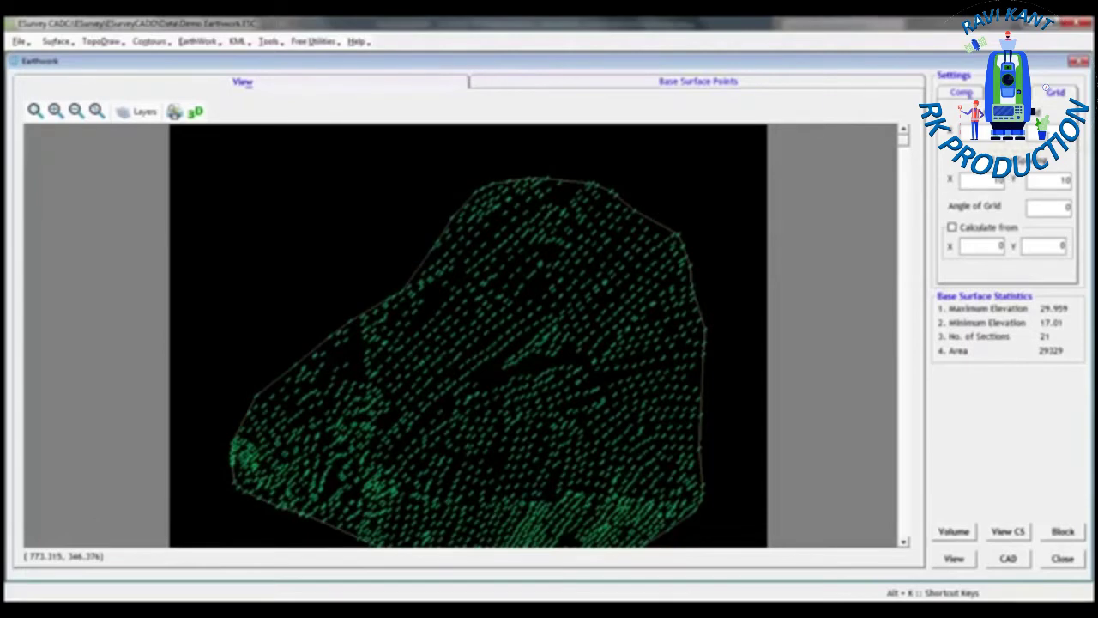
{"action": "left_click", "coordinate": [1063, 159]}
{"action": "left_click", "coordinate": [961, 92]}
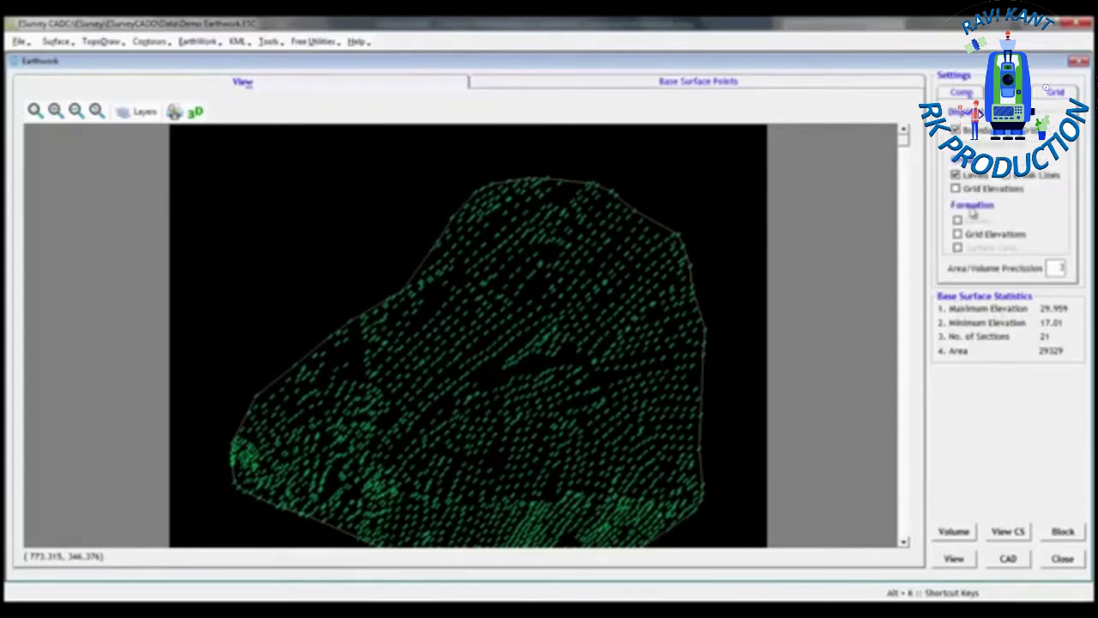
{"action": "left_click", "coordinate": [958, 235]}
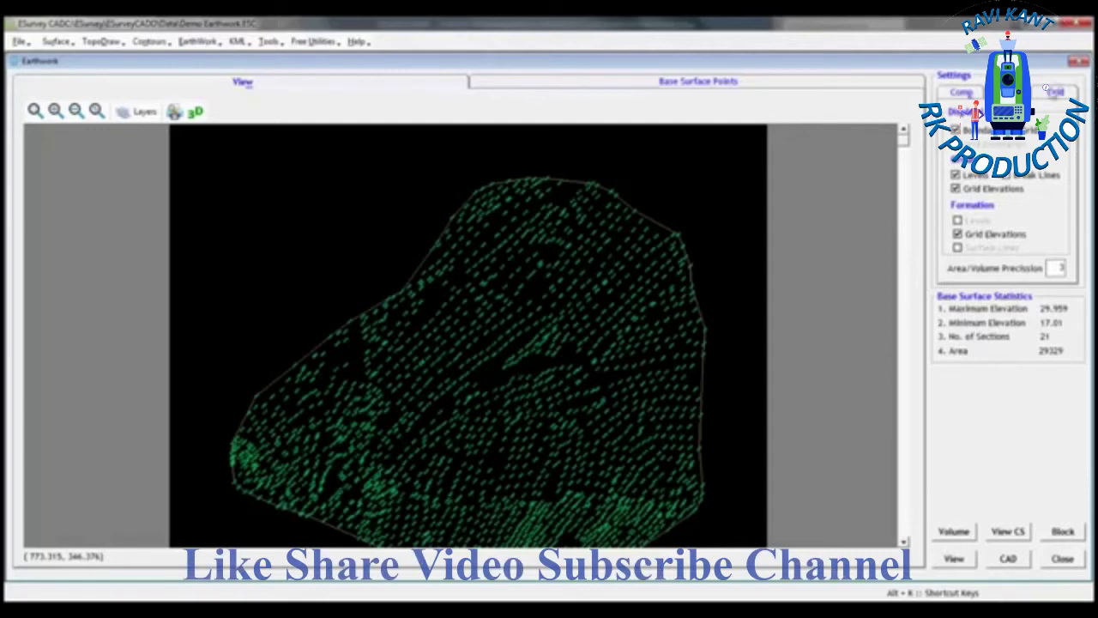
{"action": "left_click", "coordinate": [967, 98]}
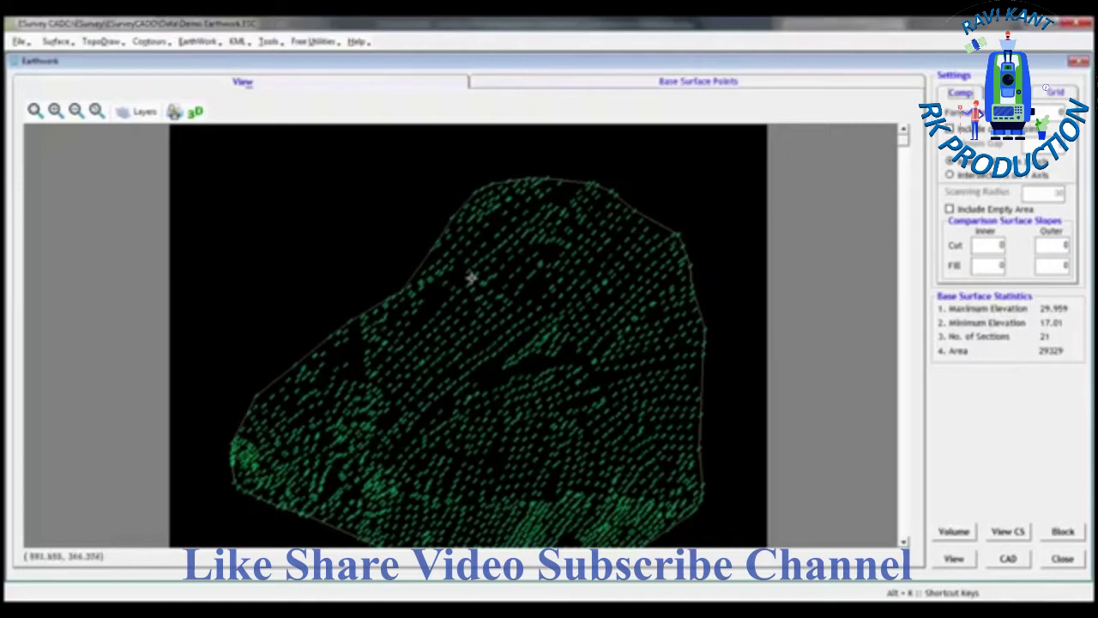
- Run the volume calculation, giving cut 22,405.595 and fill 22,221.524 over 40 sections
{"action": "scroll", "coordinate": [578, 260], "scroll_direction": "up", "scroll_amount": 5}
{"action": "scroll", "coordinate": [576, 254], "scroll_direction": "down", "scroll_amount": 2}
{"action": "scroll", "coordinate": [584, 252], "scroll_direction": "down", "scroll_amount": 2}
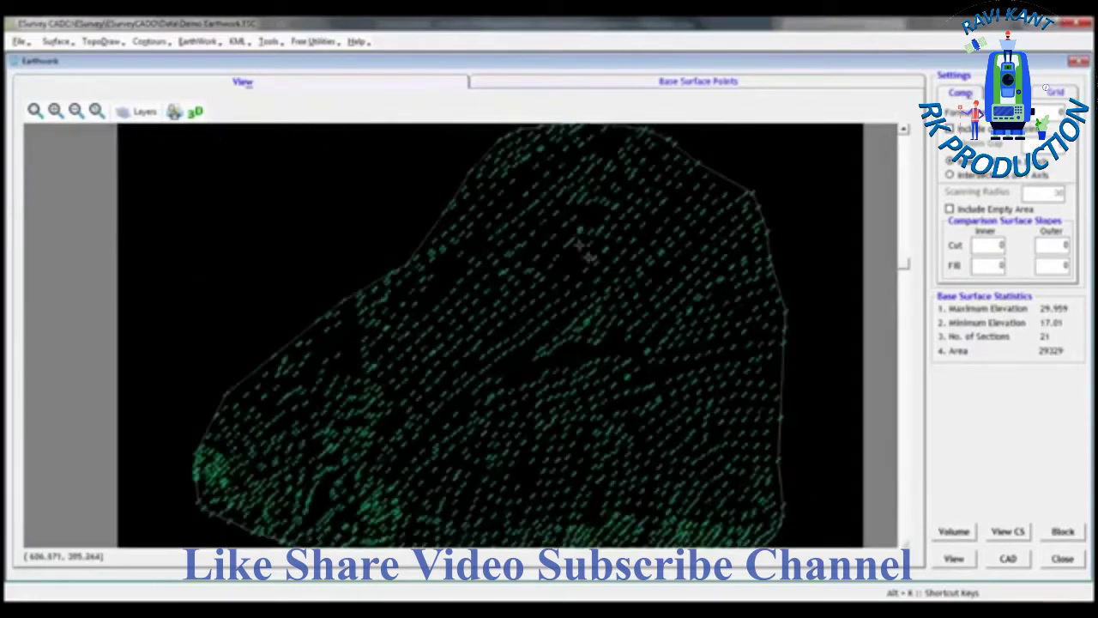
{"action": "scroll", "coordinate": [583, 247], "scroll_direction": "down", "scroll_amount": 3}
{"action": "scroll", "coordinate": [582, 247], "scroll_direction": "up", "scroll_amount": 1}
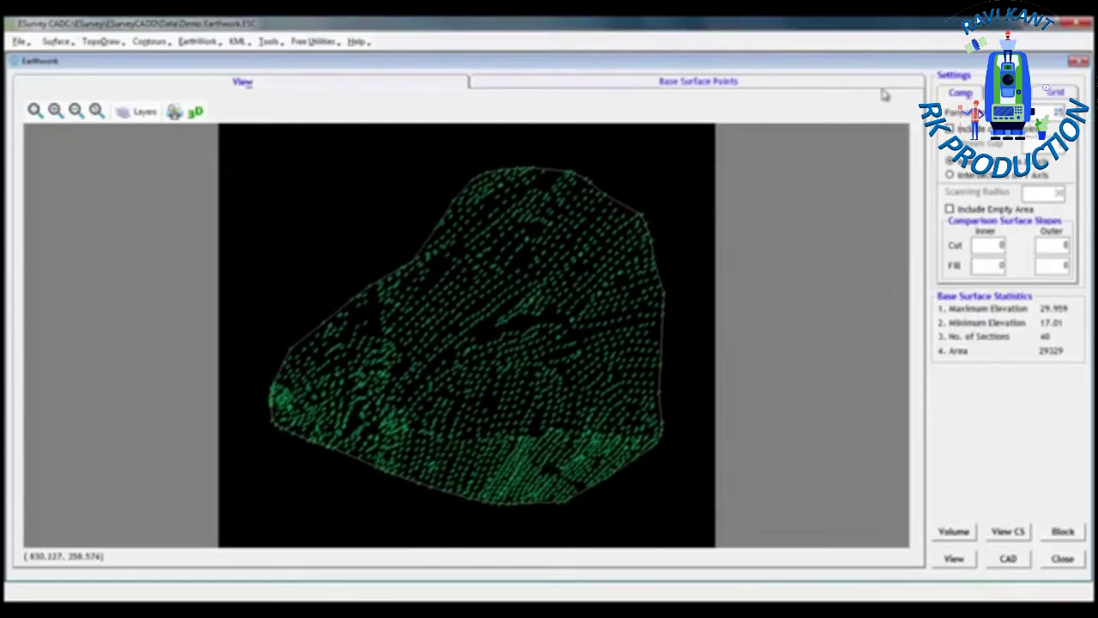
{"action": "left_click", "coordinate": [953, 530]}
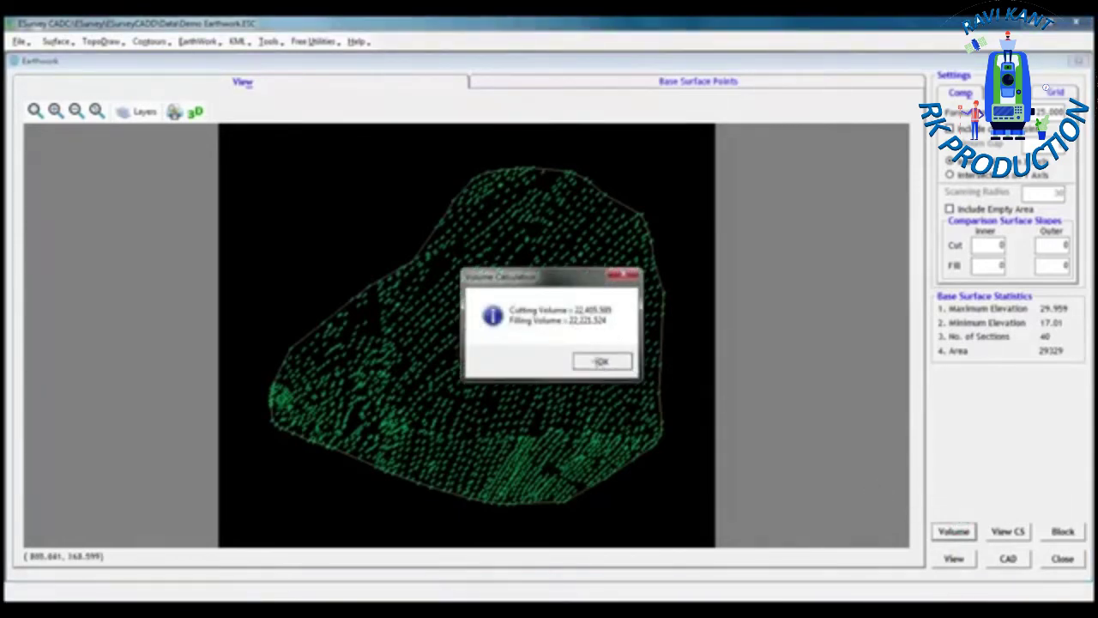
{"action": "left_click", "coordinate": [598, 360]}
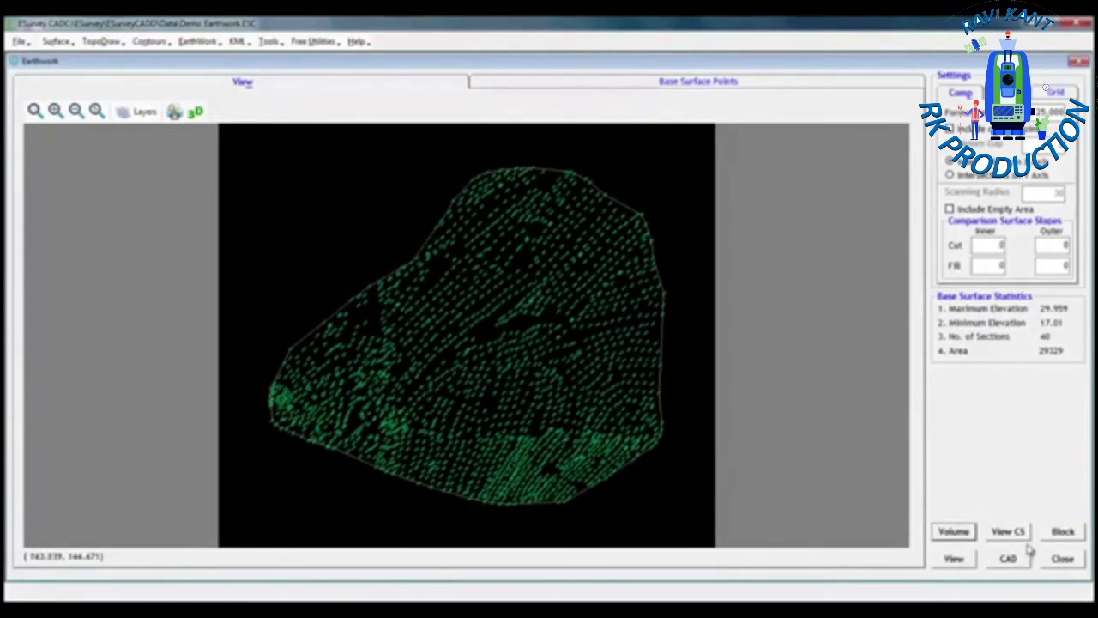
{"action": "left_click", "coordinate": [1003, 533]}
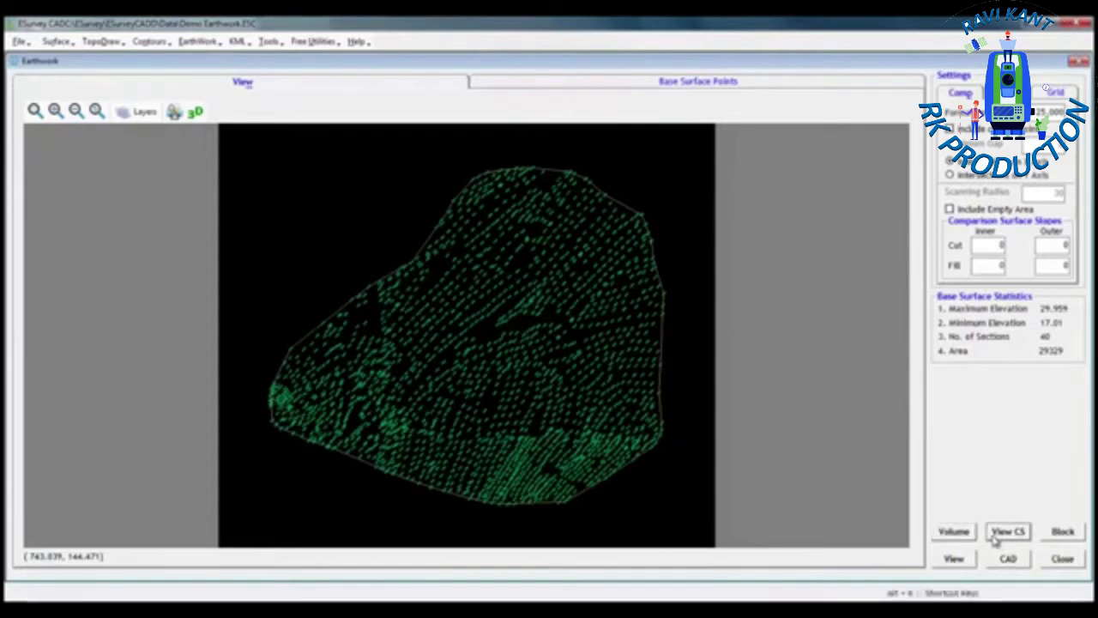
- View the cross sections at selected stations, including station 170.000
{"action": "left_click", "coordinate": [104, 141]}
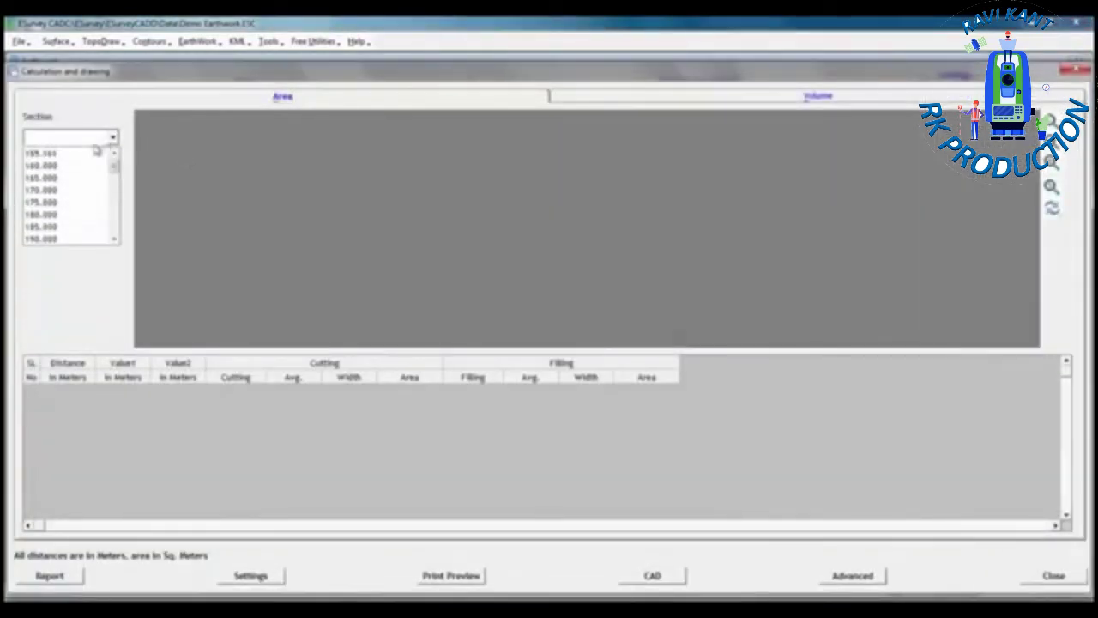
{"action": "left_click", "coordinate": [82, 166]}
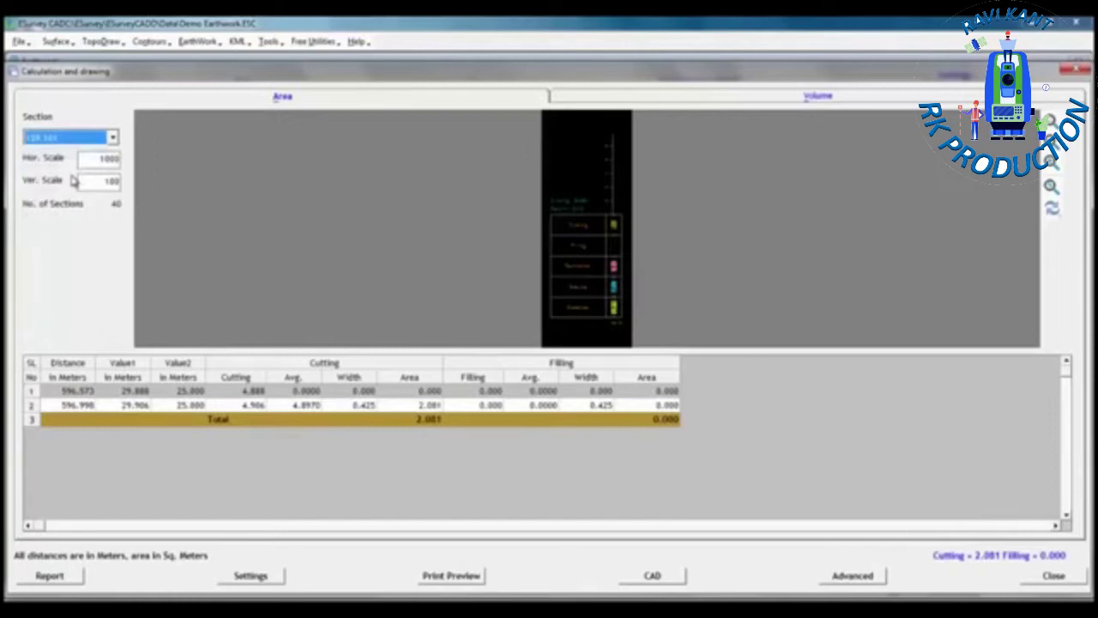
{"action": "left_click", "coordinate": [96, 141]}
{"action": "left_click", "coordinate": [82, 190]}
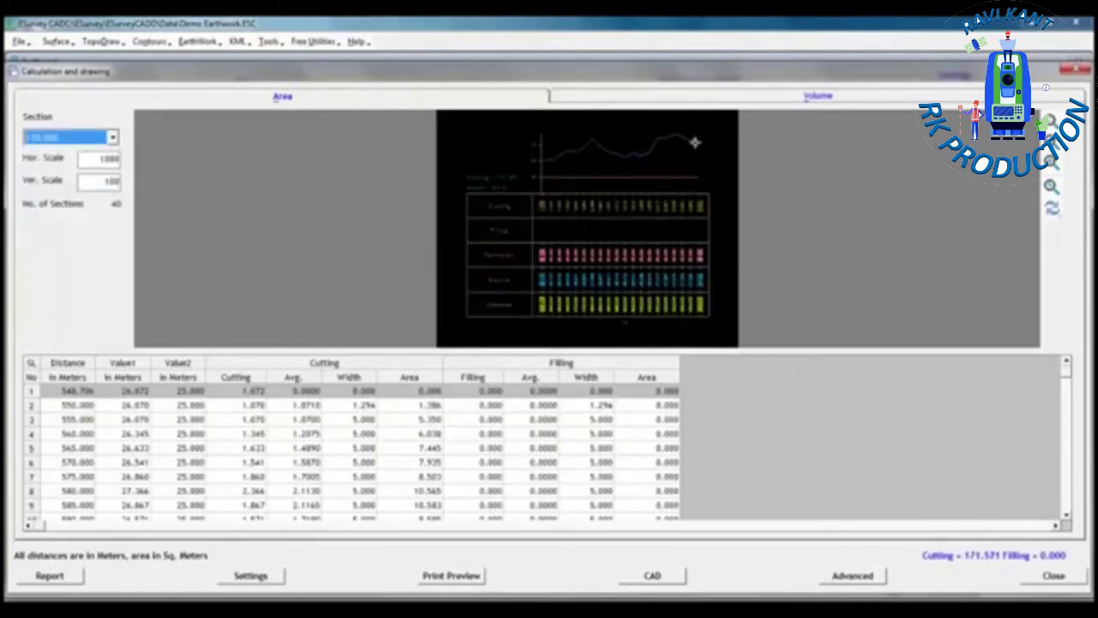
{"action": "scroll", "coordinate": [686, 196], "scroll_direction": "up", "scroll_amount": 3}
{"action": "scroll", "coordinate": [681, 201], "scroll_direction": "down", "scroll_amount": 2}
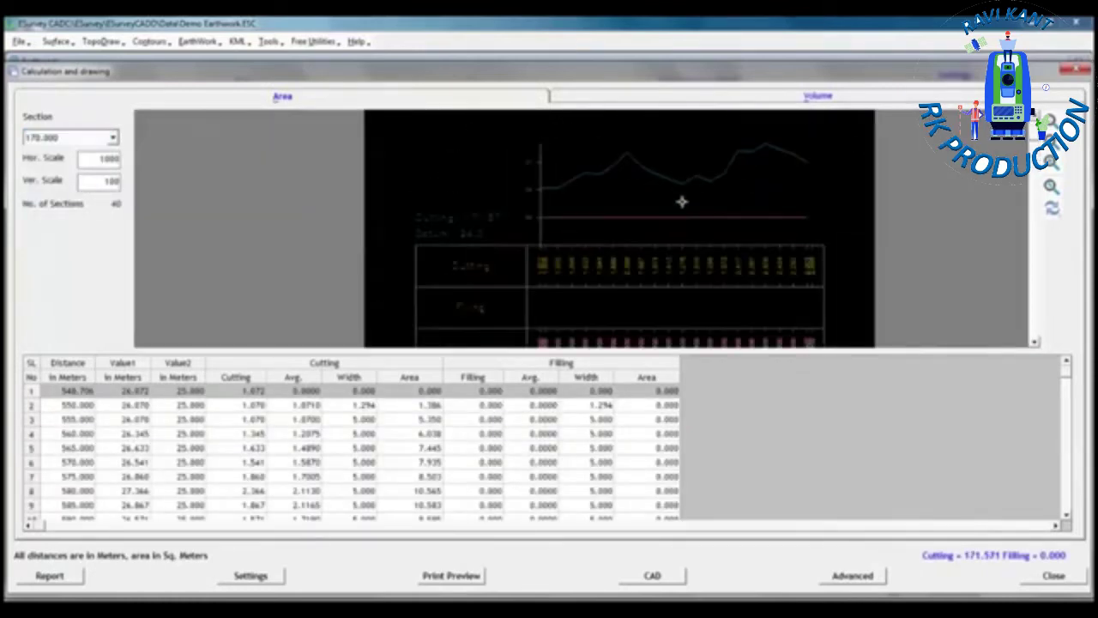
{"action": "scroll", "coordinate": [632, 175], "scroll_direction": "down", "scroll_amount": 2}
{"action": "scroll", "coordinate": [626, 272], "scroll_direction": "up", "scroll_amount": 2}
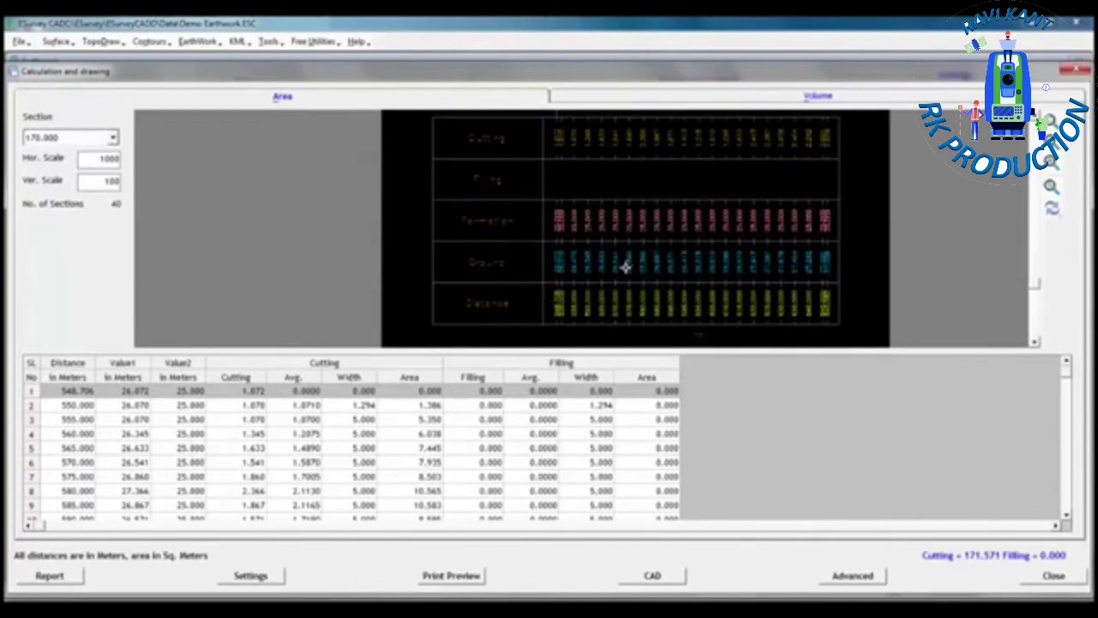
{"action": "scroll", "coordinate": [625, 266], "scroll_direction": "up", "scroll_amount": 2}
{"action": "scroll", "coordinate": [387, 181], "scroll_direction": "down", "scroll_amount": 1}
{"action": "scroll", "coordinate": [461, 235], "scroll_direction": "up", "scroll_amount": 2}
{"action": "scroll", "coordinate": [515, 290], "scroll_direction": "down", "scroll_amount": 3}
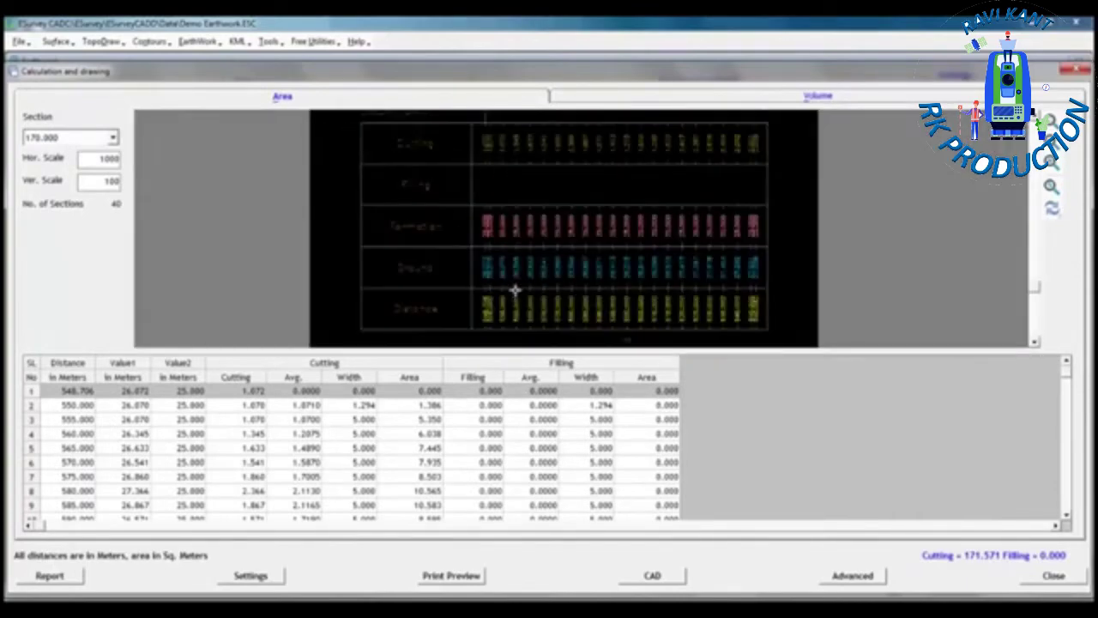
{"action": "scroll", "coordinate": [515, 290], "scroll_direction": "down", "scroll_amount": 2}
{"action": "scroll", "coordinate": [686, 225], "scroll_direction": "up", "scroll_amount": 3}
{"action": "scroll", "coordinate": [556, 198], "scroll_direction": "down", "scroll_amount": 2}
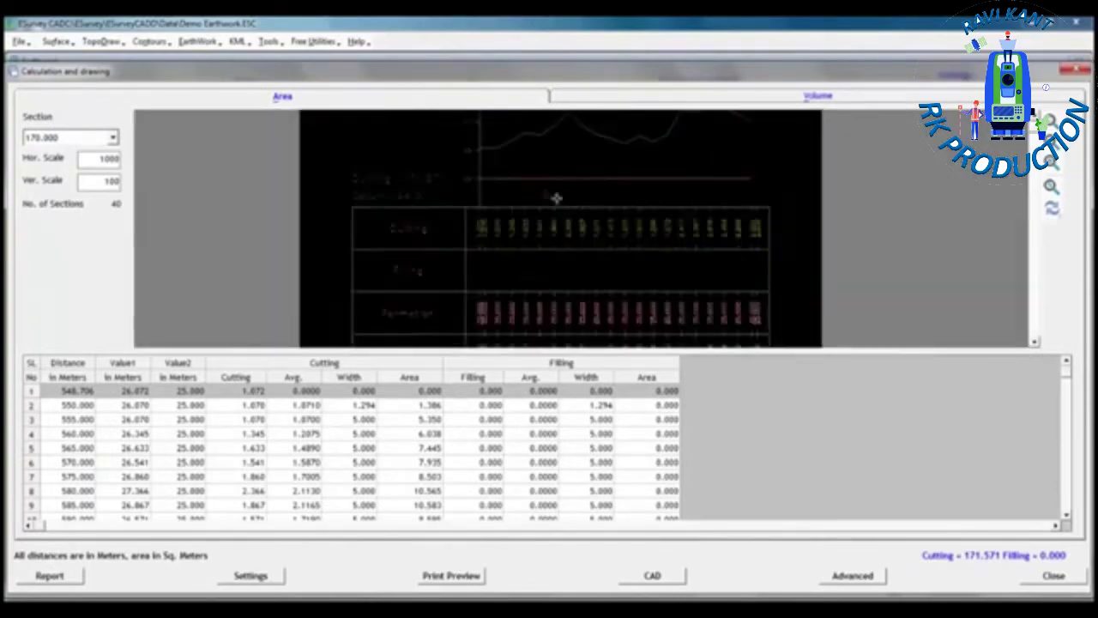
{"action": "scroll", "coordinate": [556, 198], "scroll_direction": "down", "scroll_amount": 1}
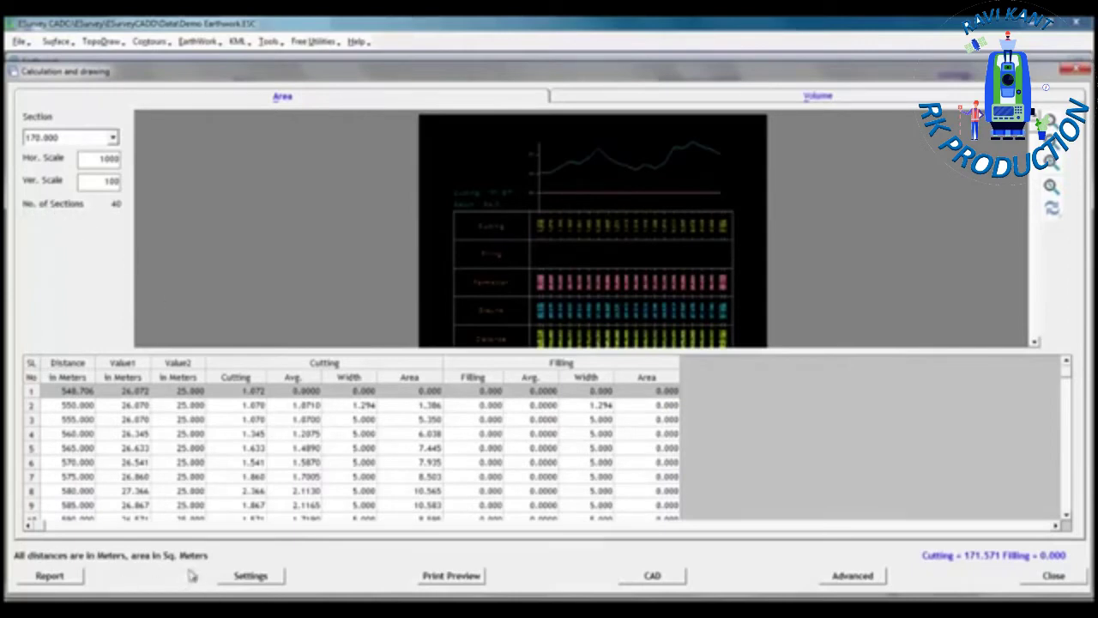
- Review the section-wise volume table and generate the volume report spreadsheet
{"action": "left_click", "coordinate": [750, 101]}
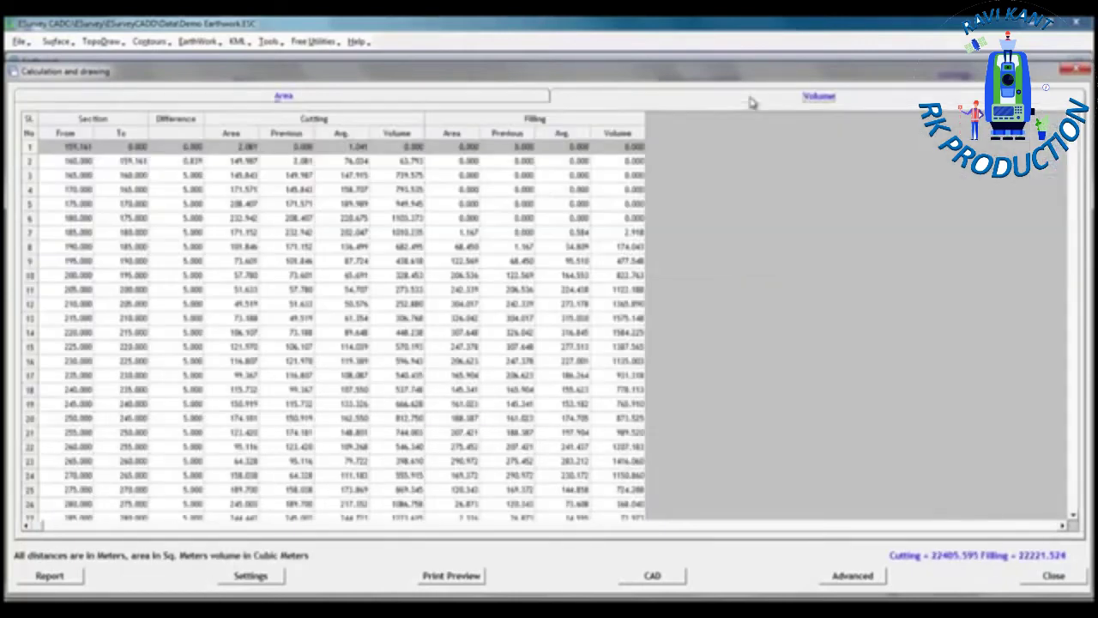
{"action": "left_click", "coordinate": [304, 226]}
{"action": "scroll", "coordinate": [399, 211], "scroll_direction": "down", "scroll_amount": 3}
{"action": "scroll", "coordinate": [398, 211], "scroll_direction": "down", "scroll_amount": 2}
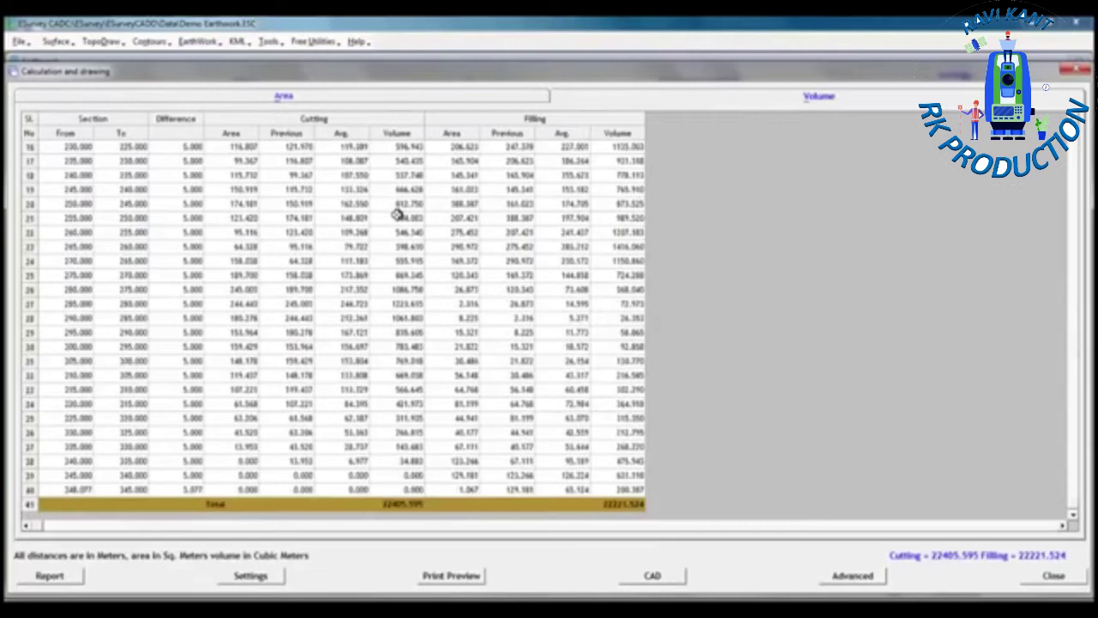
{"action": "scroll", "coordinate": [390, 219], "scroll_direction": "up", "scroll_amount": 5}
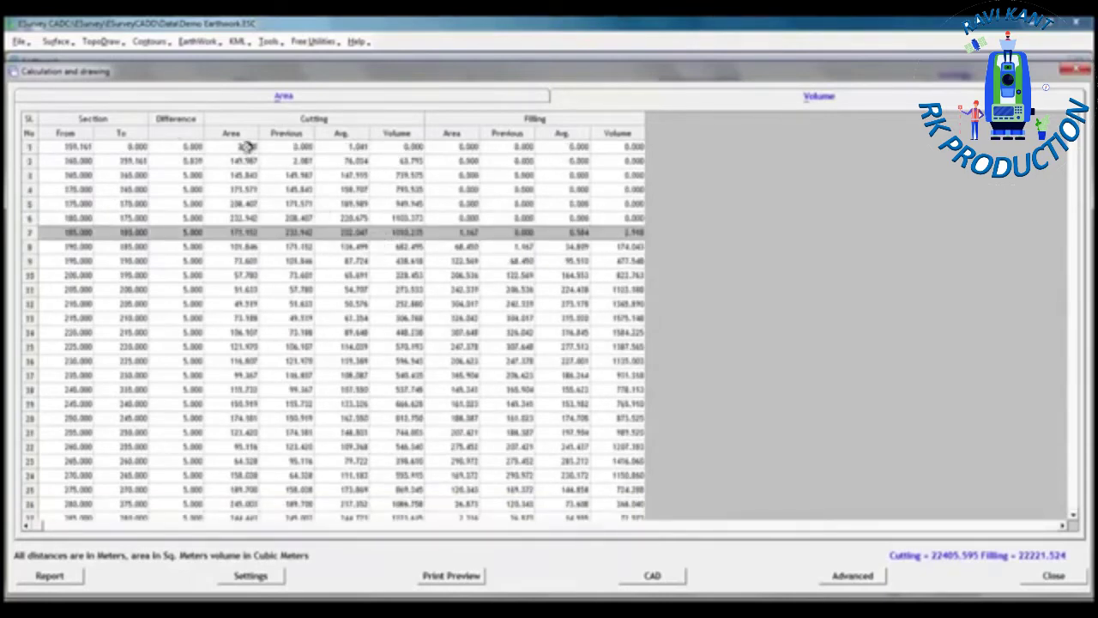
{"action": "left_click_drag", "start_coordinate": [247, 147], "coordinate": [253, 302]}
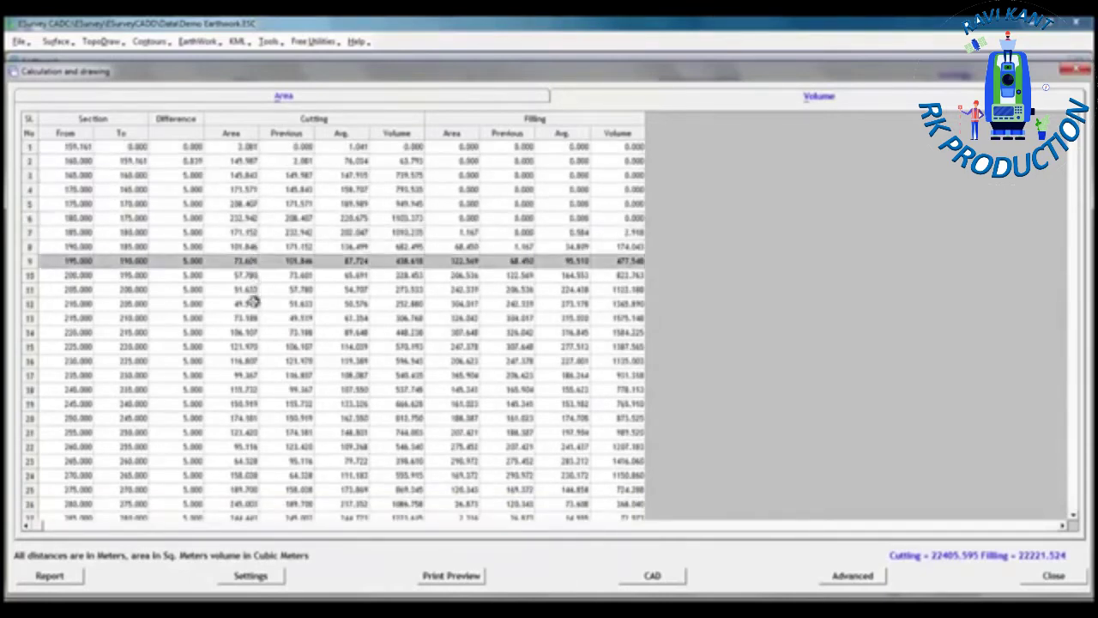
{"action": "left_click", "coordinate": [443, 172]}
{"action": "left_click", "coordinate": [75, 574]}
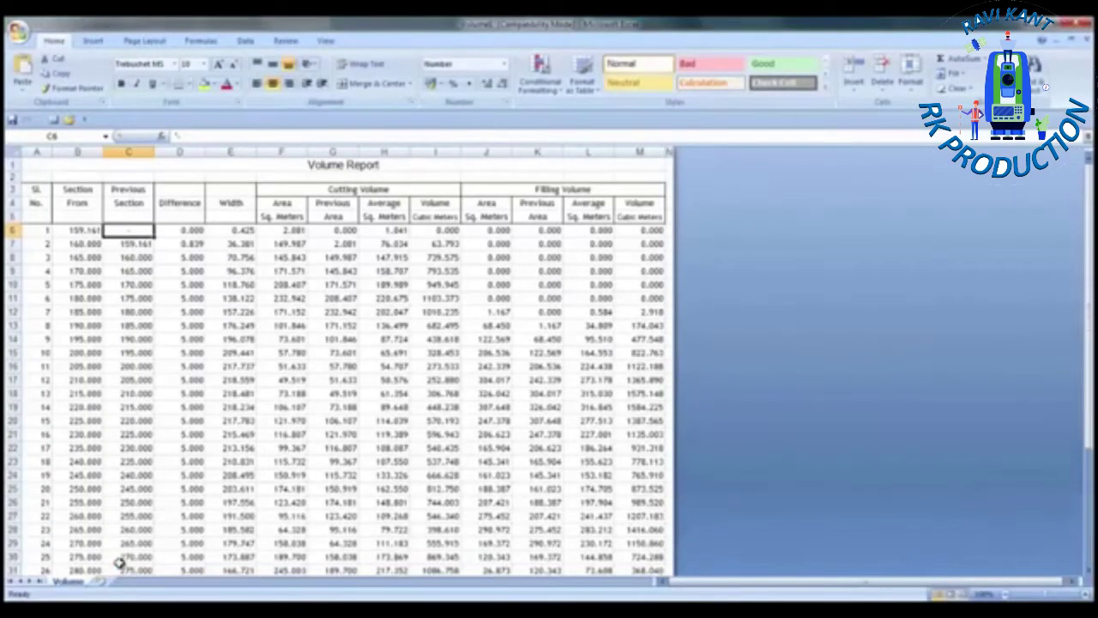
- Dismiss the completion message and scroll through the Excel Volume Report's later section rows
{"action": "key", "text": "Return"}
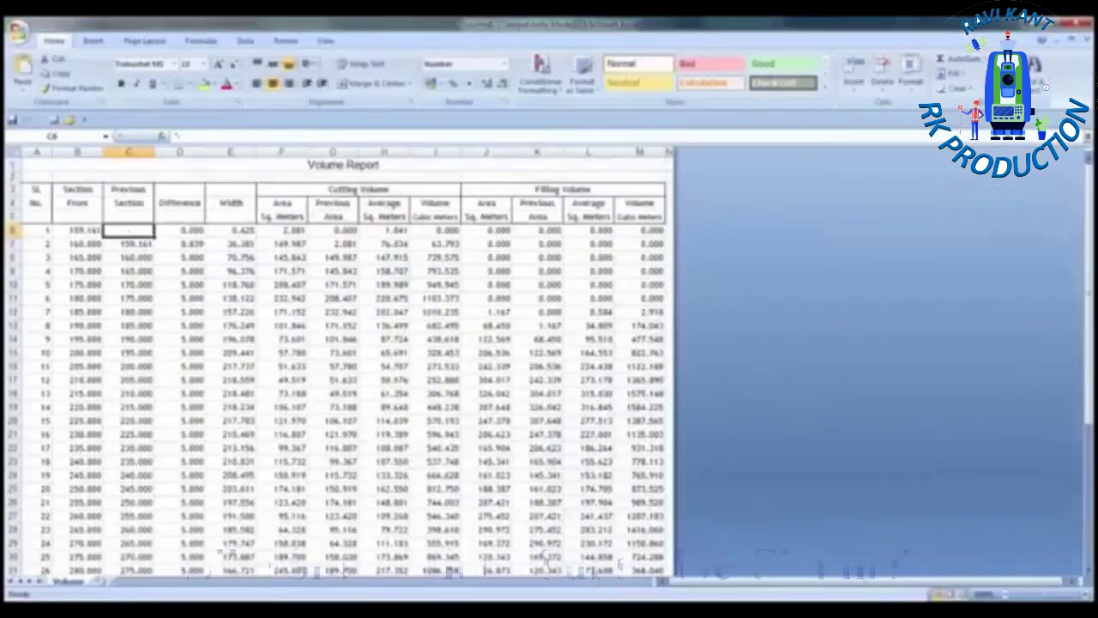
{"action": "scroll", "coordinate": [343, 360], "scroll_direction": "down", "scroll_amount": 6}
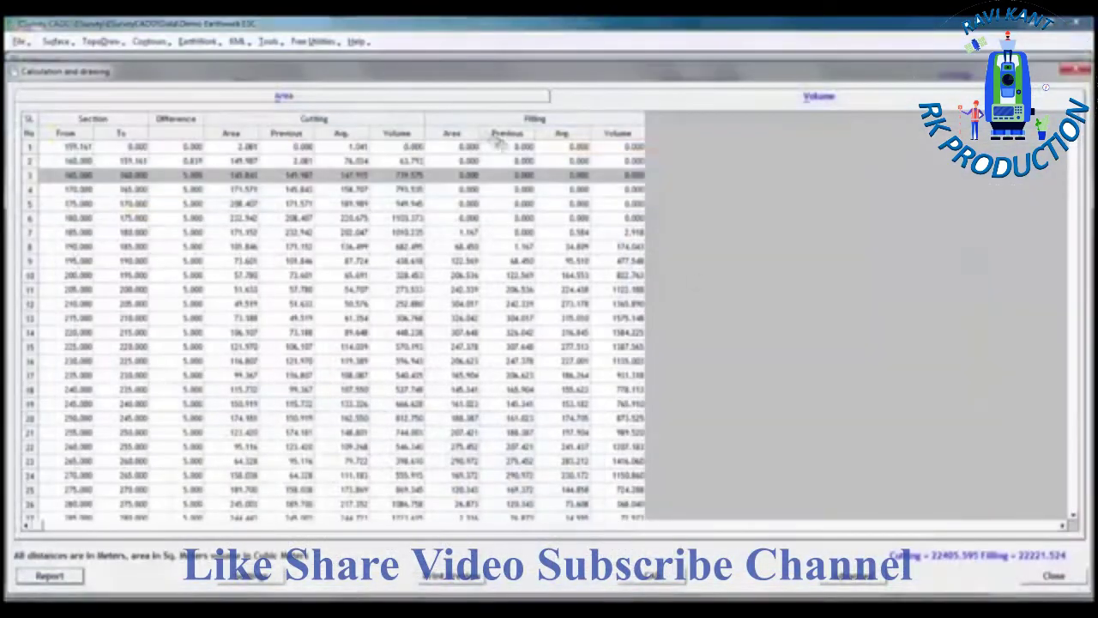
- Close the section calculation results and bring up the Earthwork Drawings and Reports options
{"action": "left_click", "coordinate": [446, 99]}
{"action": "left_click", "coordinate": [1053, 575]}
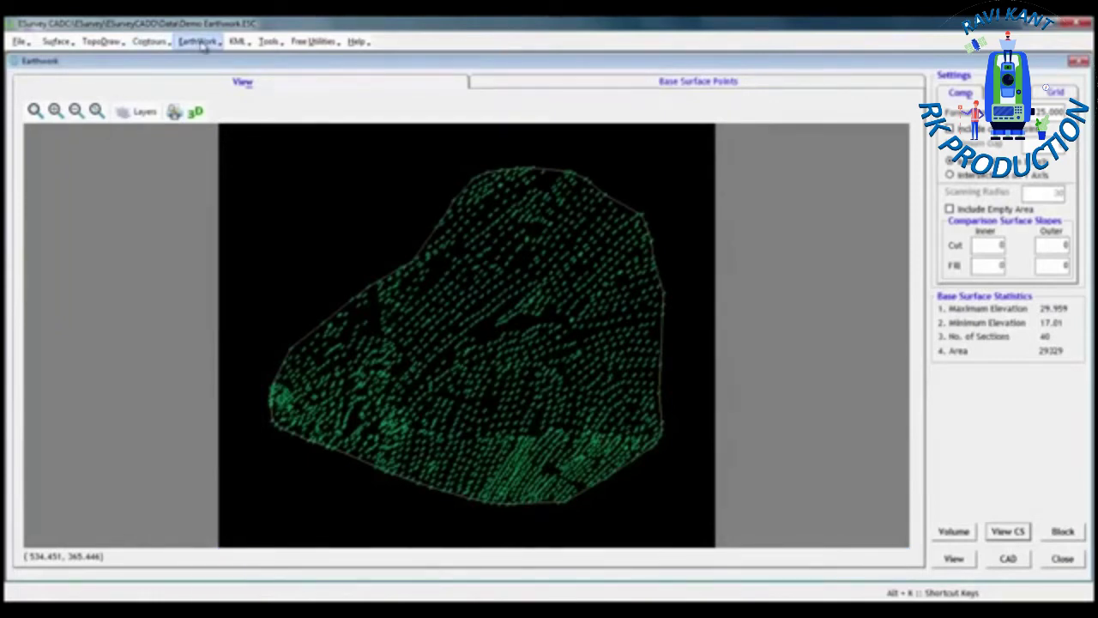
{"action": "left_click", "coordinate": [203, 48]}
{"action": "left_click", "coordinate": [263, 156]}
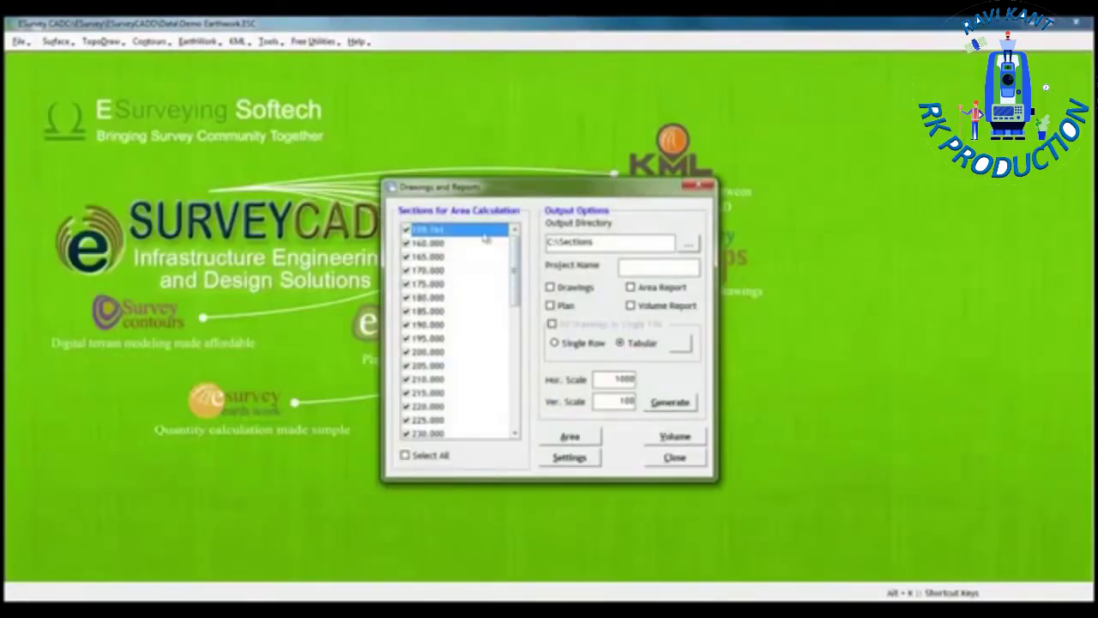
- Tick Drawings, Plan, Area/Volume Report, single file and single row, name it Demo, and generate
{"action": "left_click", "coordinate": [566, 288]}
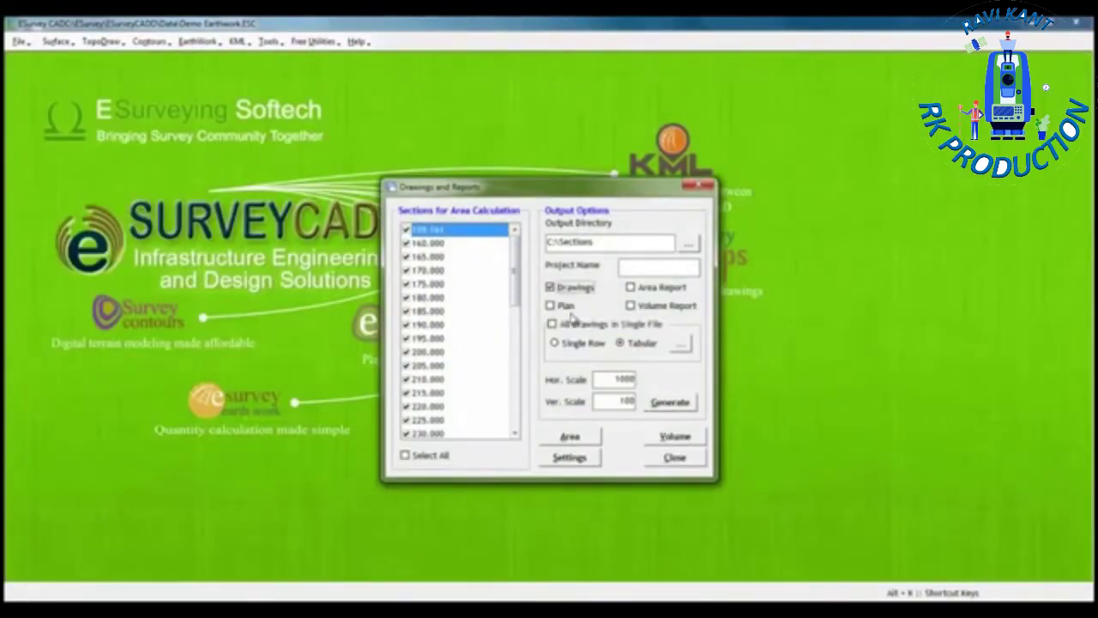
{"action": "left_click", "coordinate": [638, 290]}
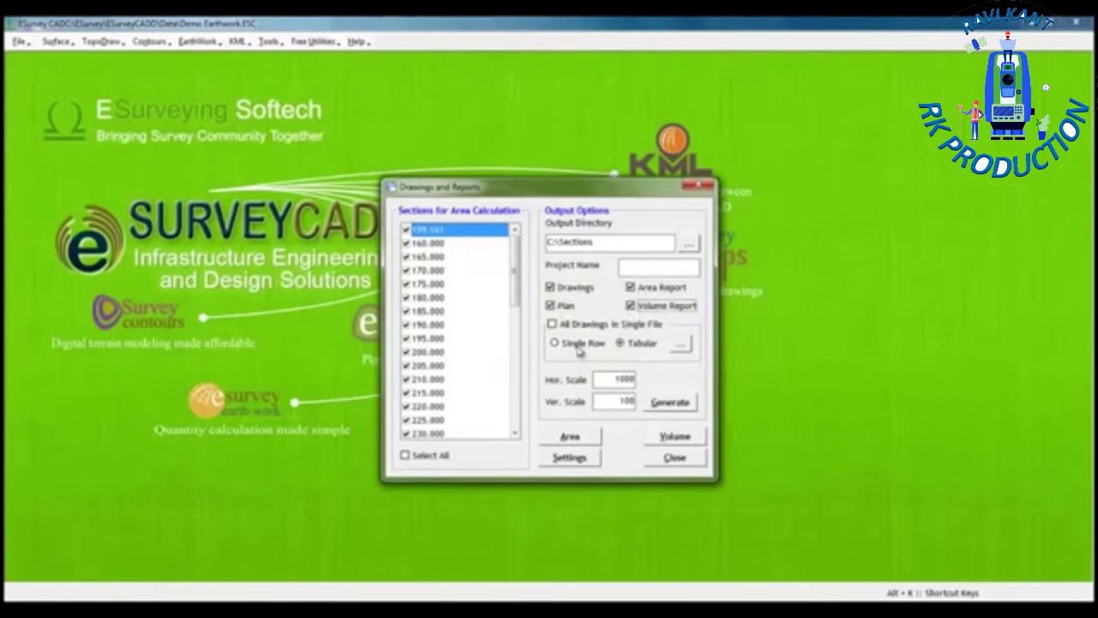
{"action": "left_click", "coordinate": [551, 324]}
{"action": "left_click", "coordinate": [554, 343]}
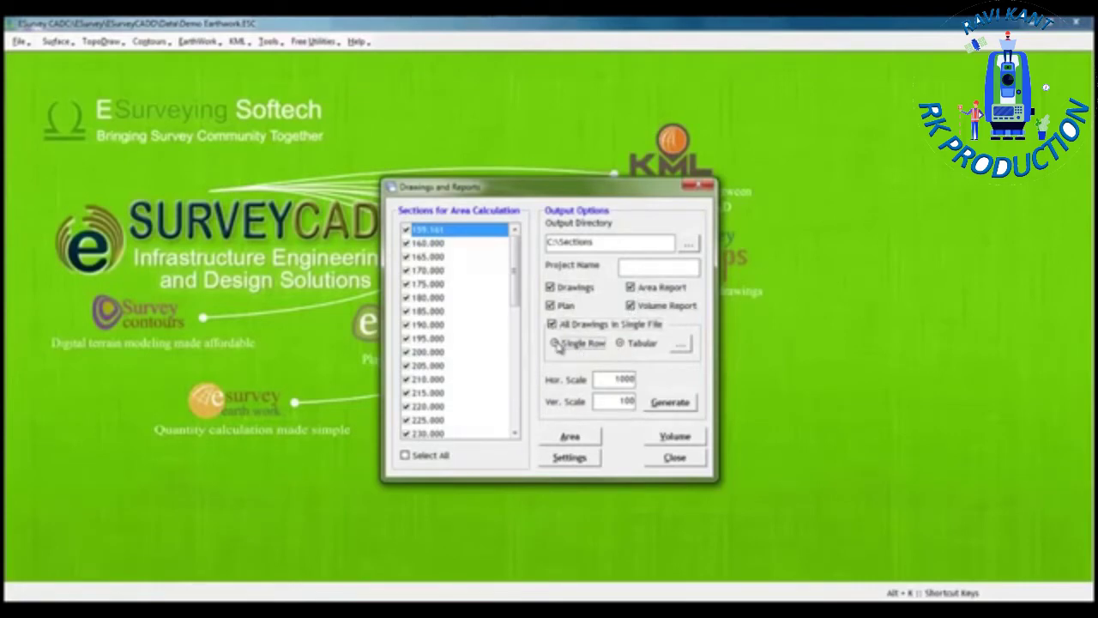
{"action": "double_click", "coordinate": [610, 381]}
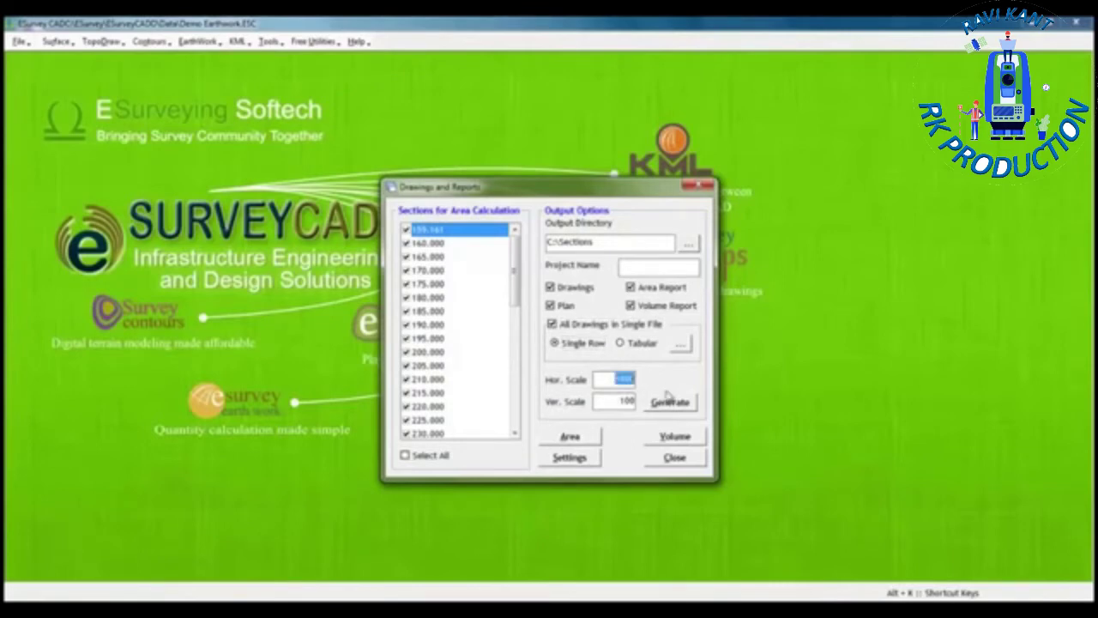
{"action": "double_click", "coordinate": [627, 400]}
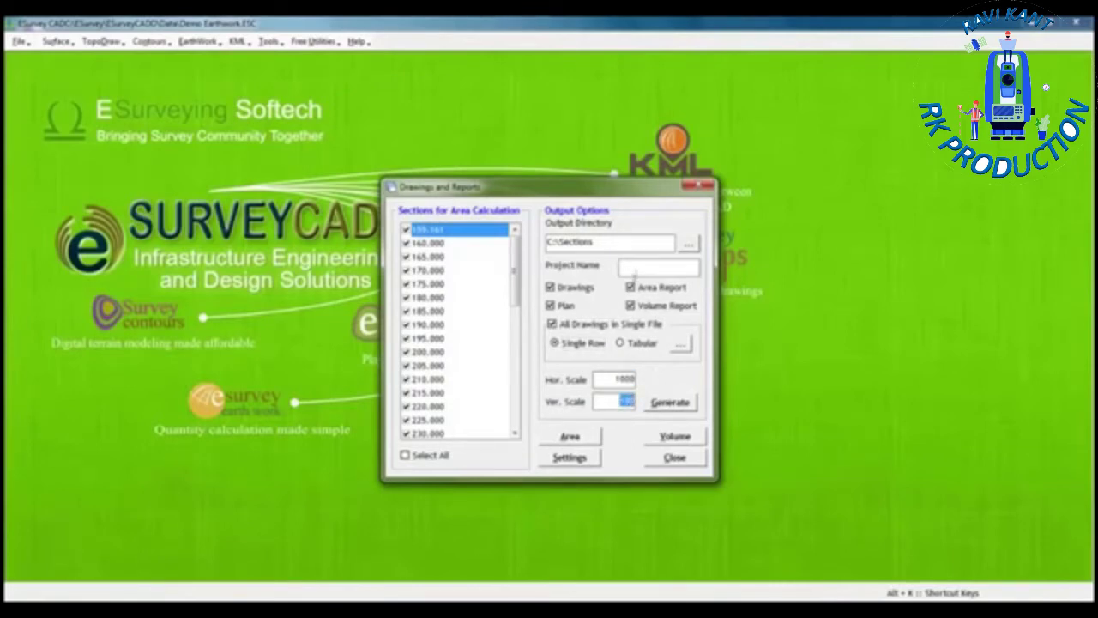
{"action": "left_click", "coordinate": [636, 270]}
{"action": "left_click", "coordinate": [669, 405]}
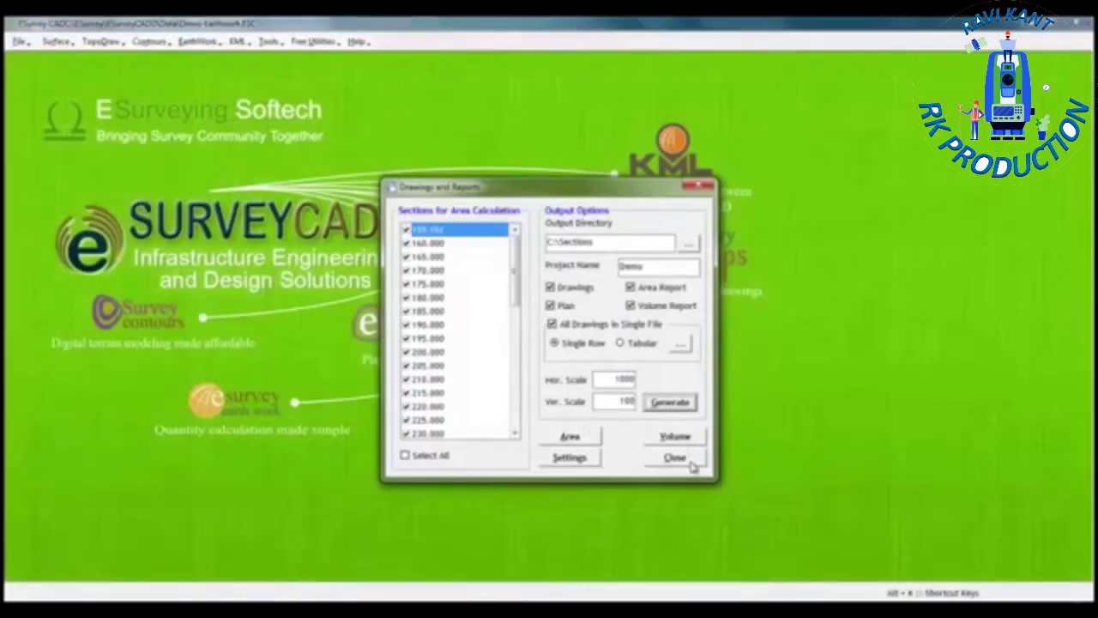
- After checking the XLS and DWG outputs in C:\Sections\Demo, close the Drawings and Reports dialog
{"action": "left_click", "coordinate": [690, 460]}
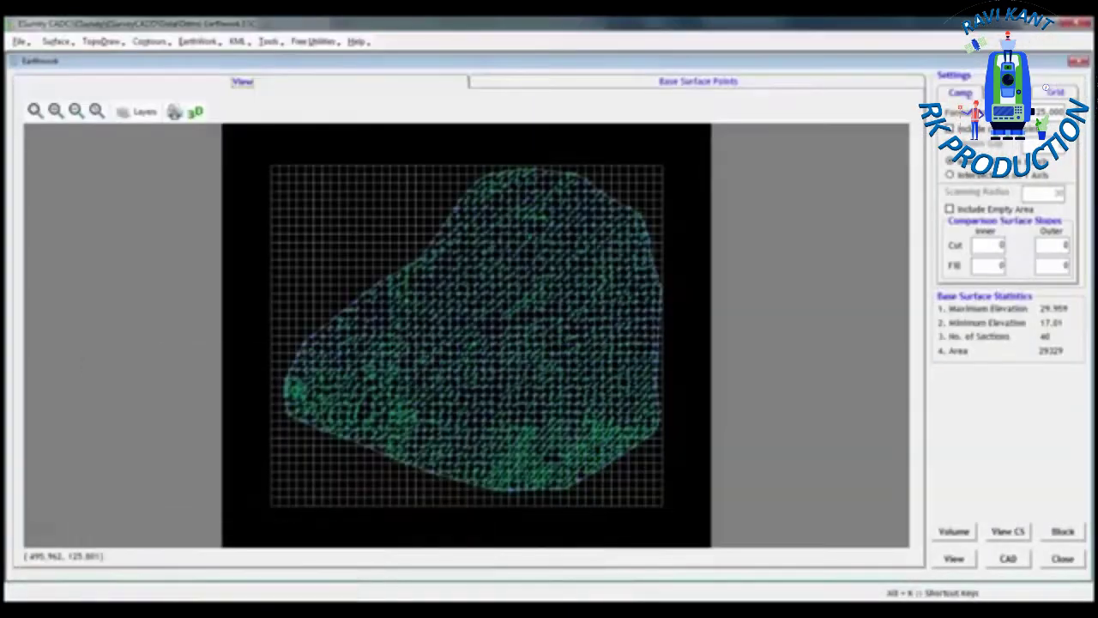
- Import the 1797 formation points from Formation.CSV as the comparison surface
{"action": "left_click", "coordinate": [199, 43]}
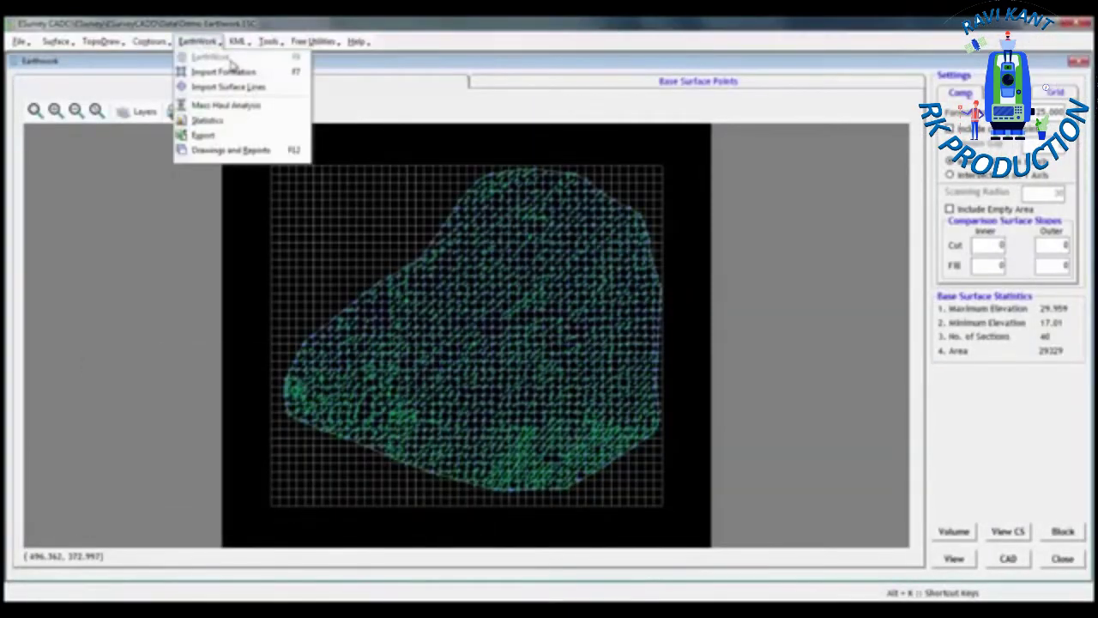
{"action": "left_click", "coordinate": [233, 75]}
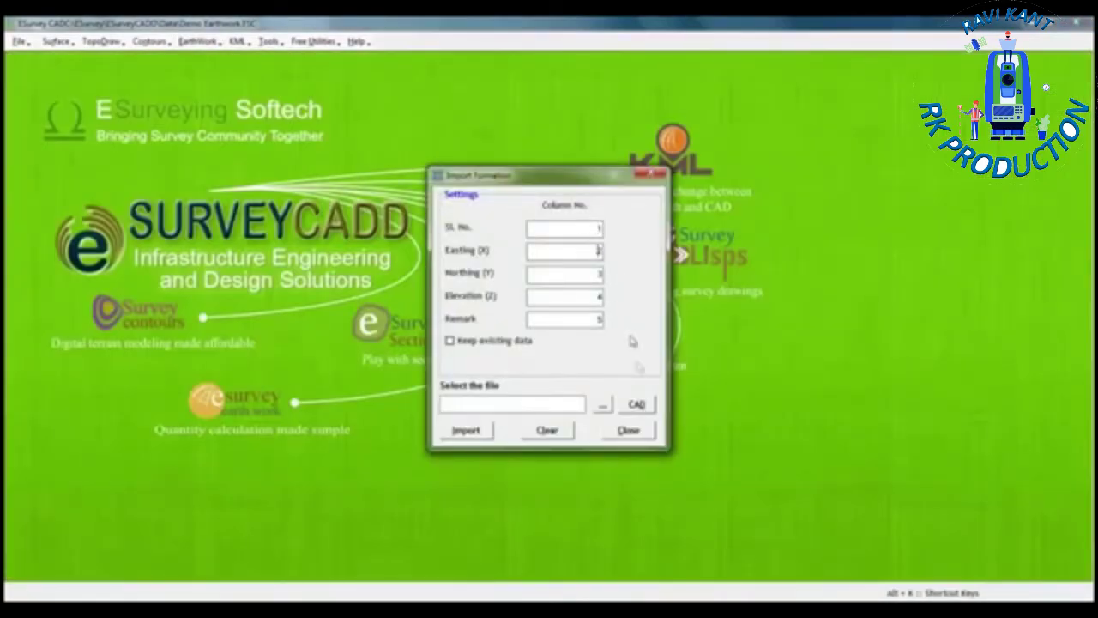
{"action": "left_click", "coordinate": [603, 404]}
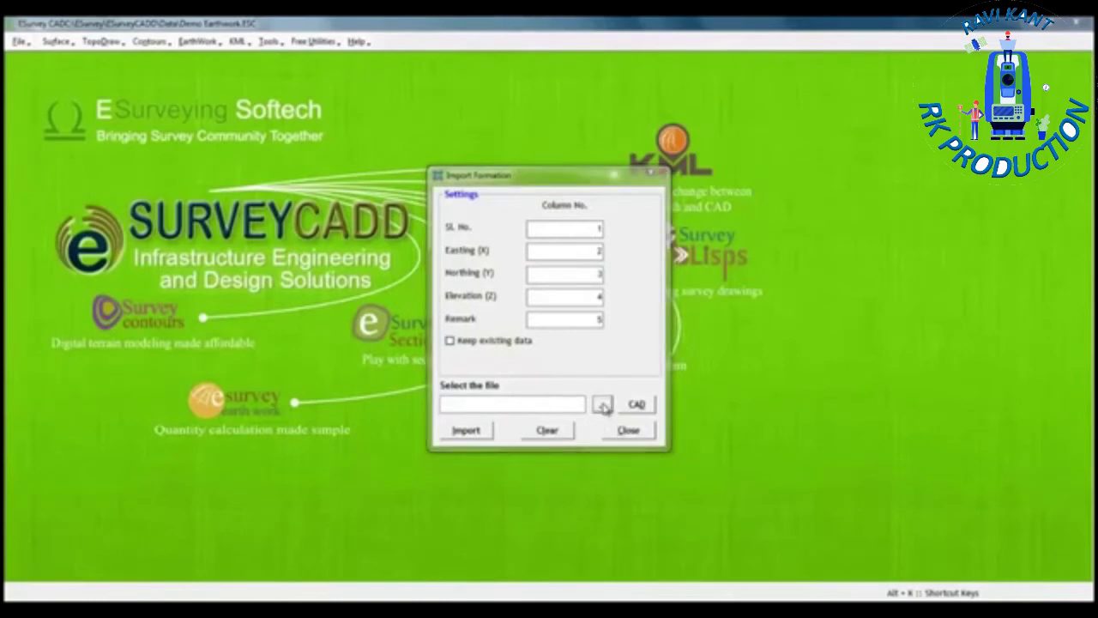
{"action": "double_click", "coordinate": [184, 177]}
{"action": "left_click", "coordinate": [467, 431]}
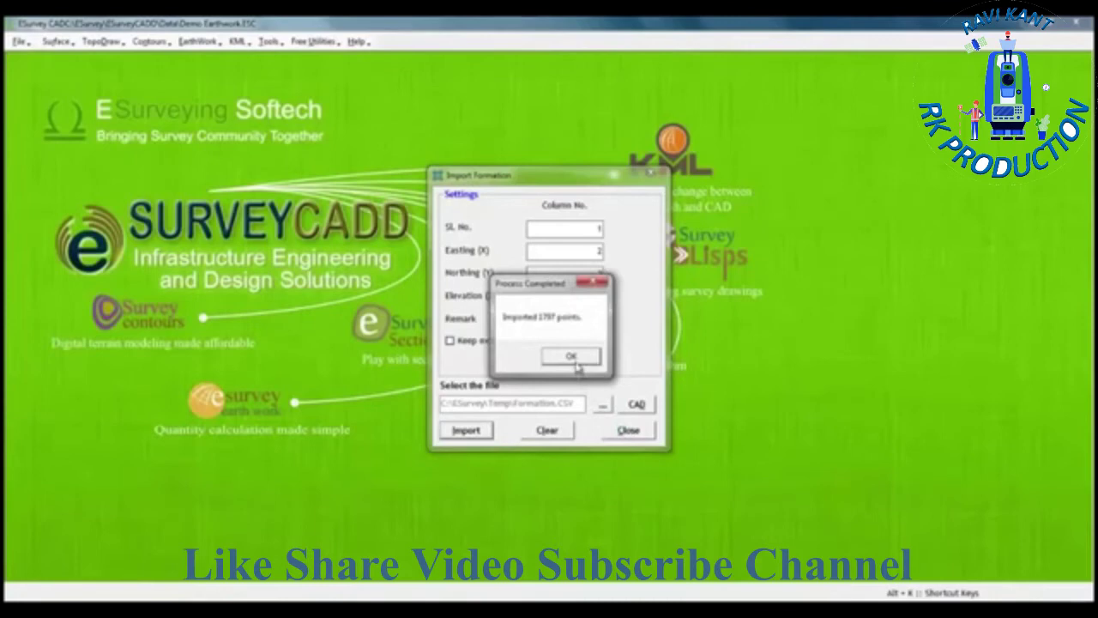
{"action": "left_click", "coordinate": [572, 356]}
{"action": "left_click", "coordinate": [628, 430]}
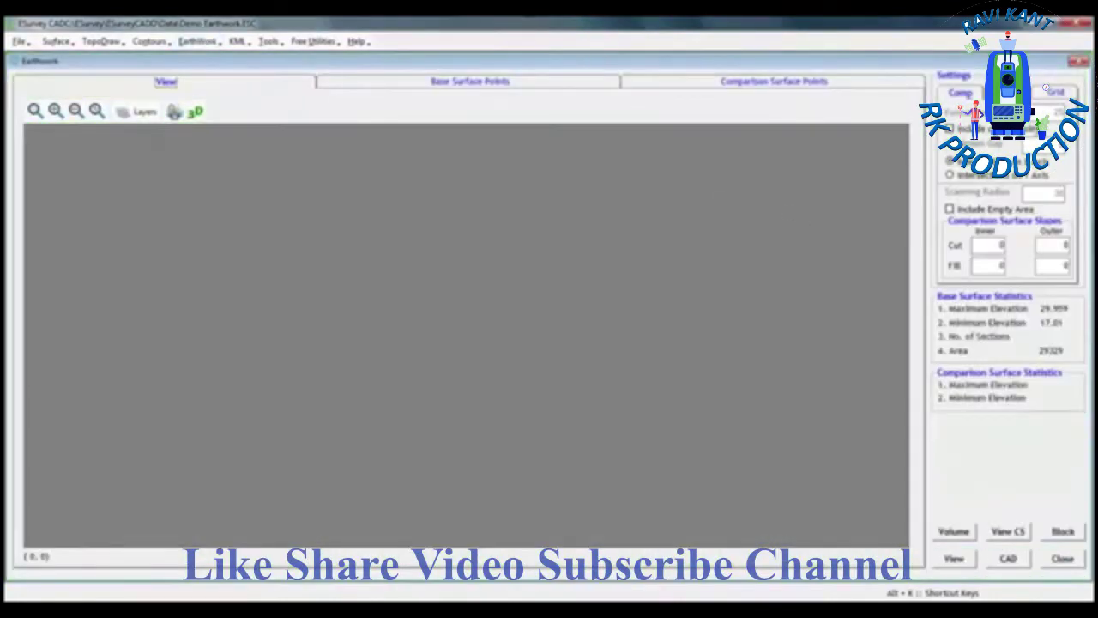
- Compute the base-to-formation earthwork grid and zoom around it to inspect the site
{"action": "left_click", "coordinate": [954, 558]}
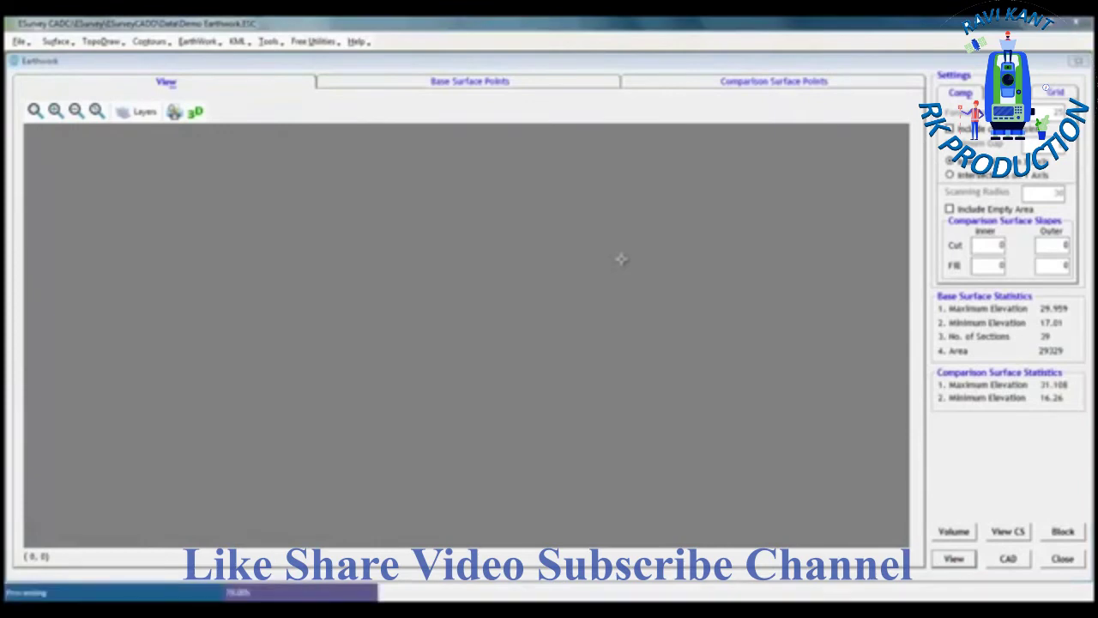
{"action": "key", "text": "Return"}
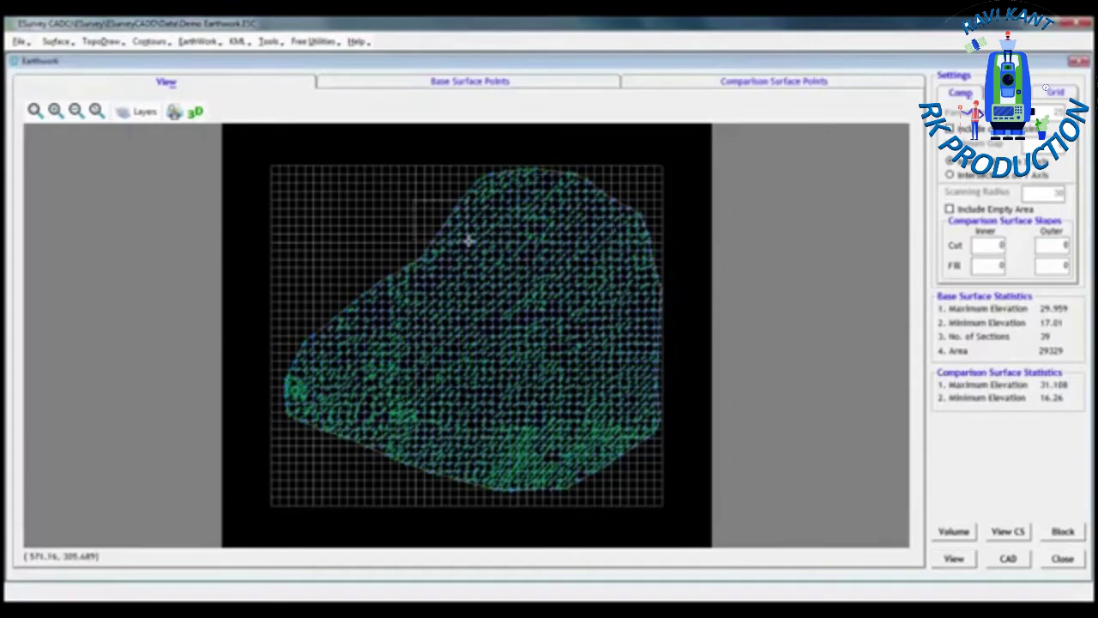
{"action": "scroll", "coordinate": [468, 238], "scroll_direction": "up", "scroll_amount": 5}
{"action": "scroll", "coordinate": [640, 295], "scroll_direction": "up", "scroll_amount": 1}
{"action": "scroll", "coordinate": [458, 255], "scroll_direction": "down", "scroll_amount": 2}
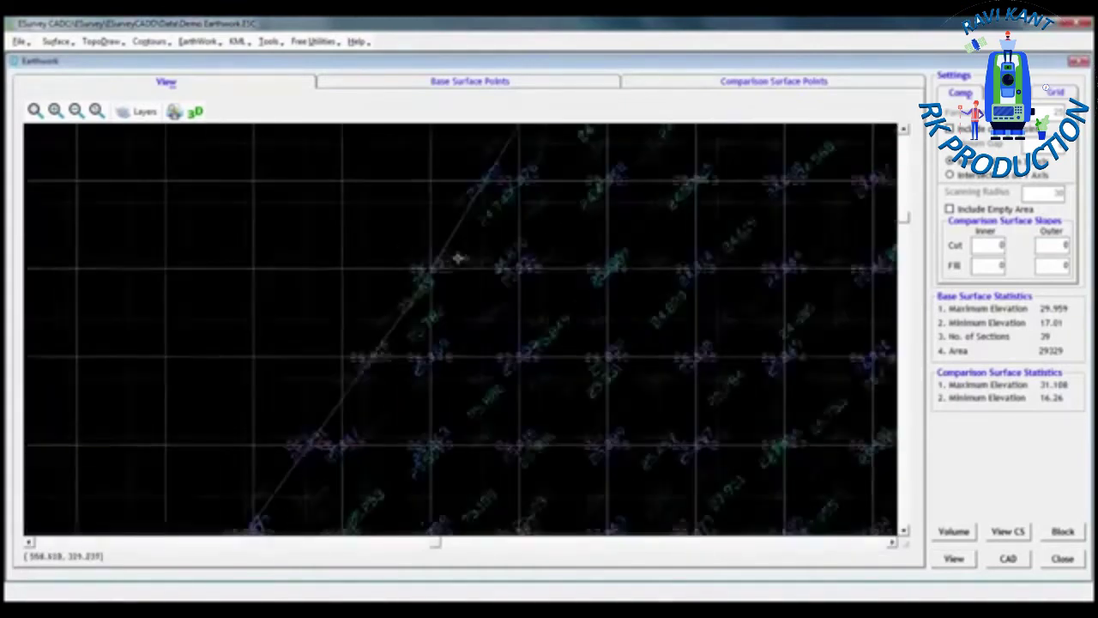
{"action": "scroll", "coordinate": [482, 256], "scroll_direction": "down", "scroll_amount": 2}
{"action": "scroll", "coordinate": [480, 256], "scroll_direction": "down", "scroll_amount": 3}
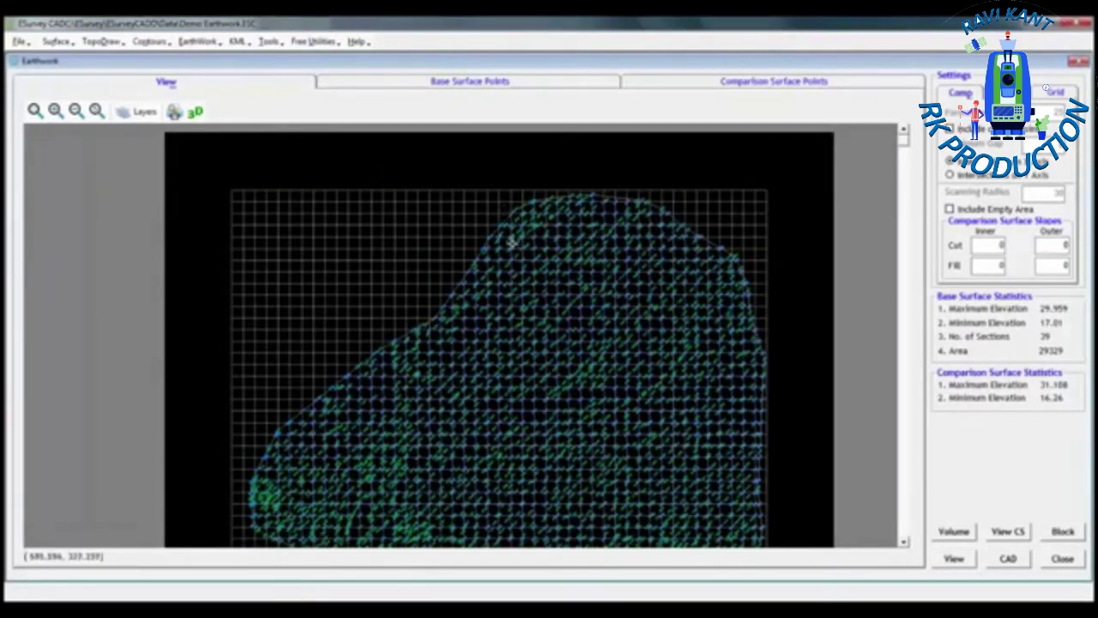
{"action": "scroll", "coordinate": [606, 208], "scroll_direction": "down", "scroll_amount": 3}
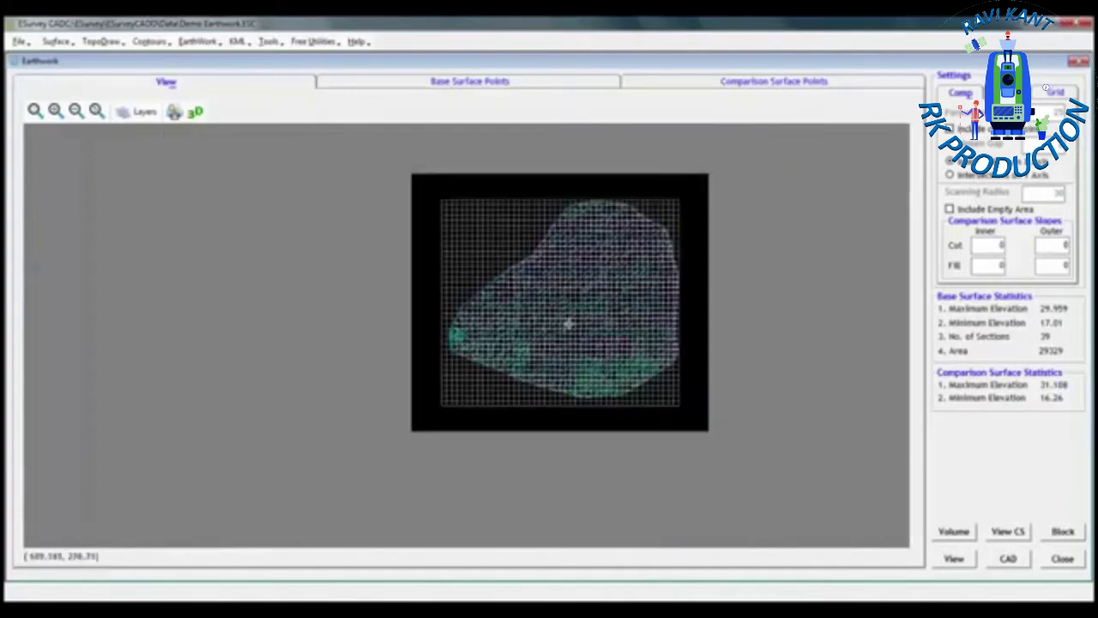
{"action": "scroll", "coordinate": [595, 275], "scroll_direction": "up", "scroll_amount": 3}
{"action": "scroll", "coordinate": [595, 291], "scroll_direction": "up", "scroll_amount": 2}
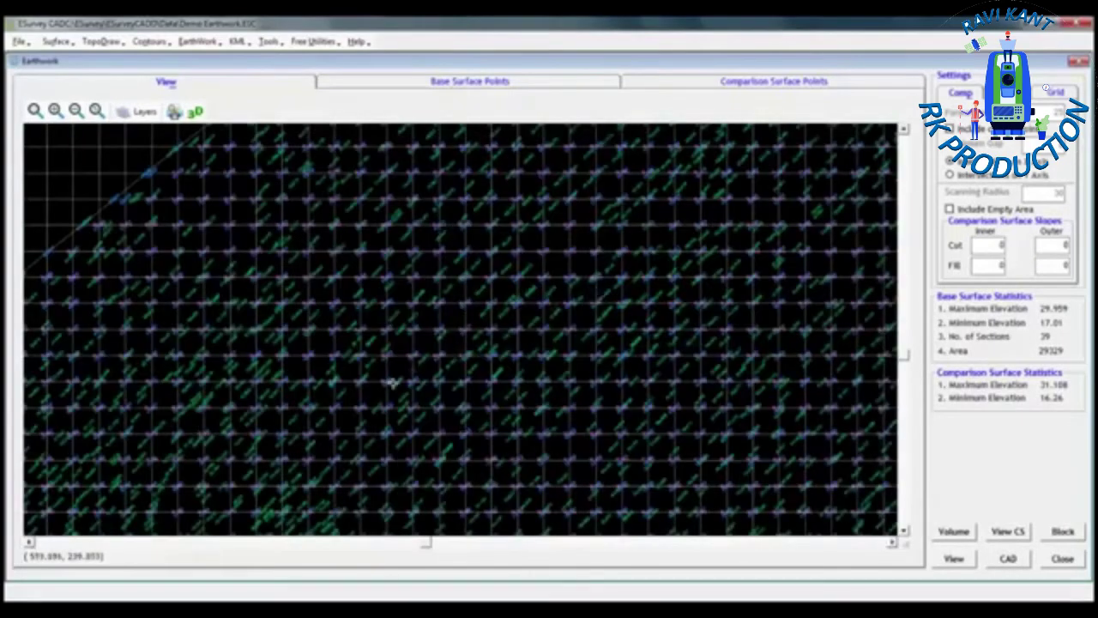
{"action": "scroll", "coordinate": [436, 361], "scroll_direction": "down", "scroll_amount": 1}
{"action": "scroll", "coordinate": [429, 418], "scroll_direction": "down", "scroll_amount": 2}
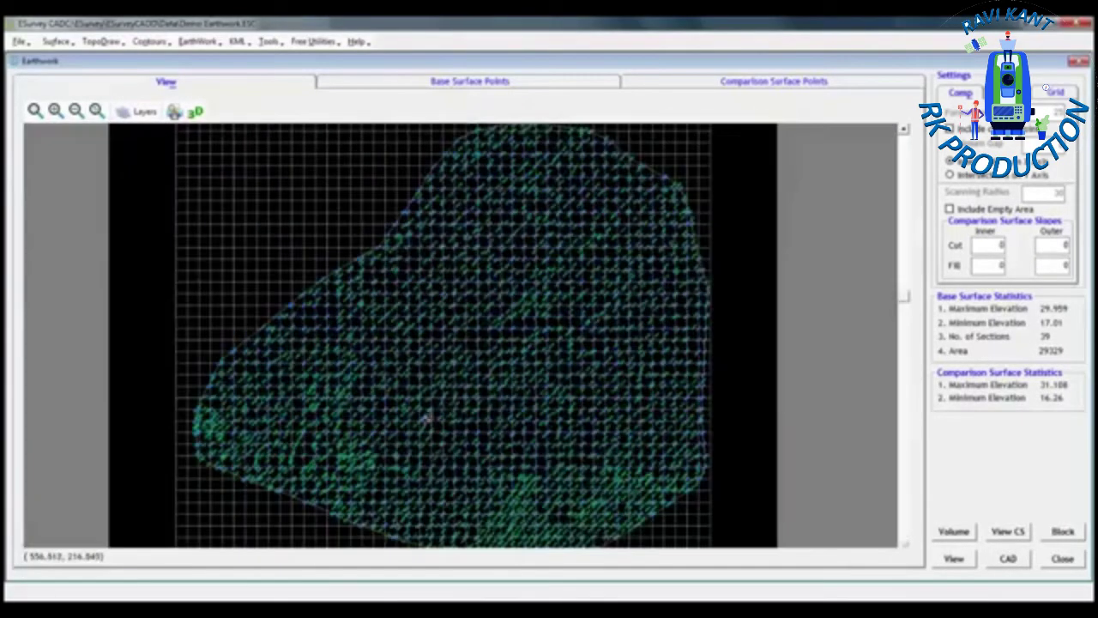
- Review report settings, trying Simpson's 1/3rd but keeping Trapezoidal Rule, then close Drawings and Reports
{"action": "left_click", "coordinate": [196, 43]}
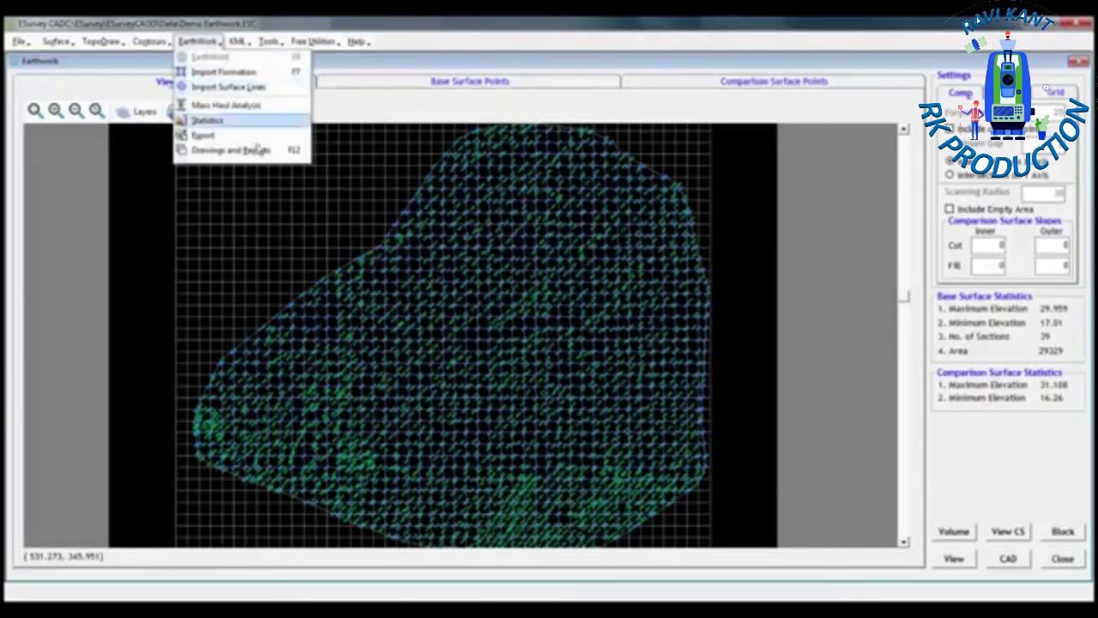
{"action": "left_click", "coordinate": [267, 151]}
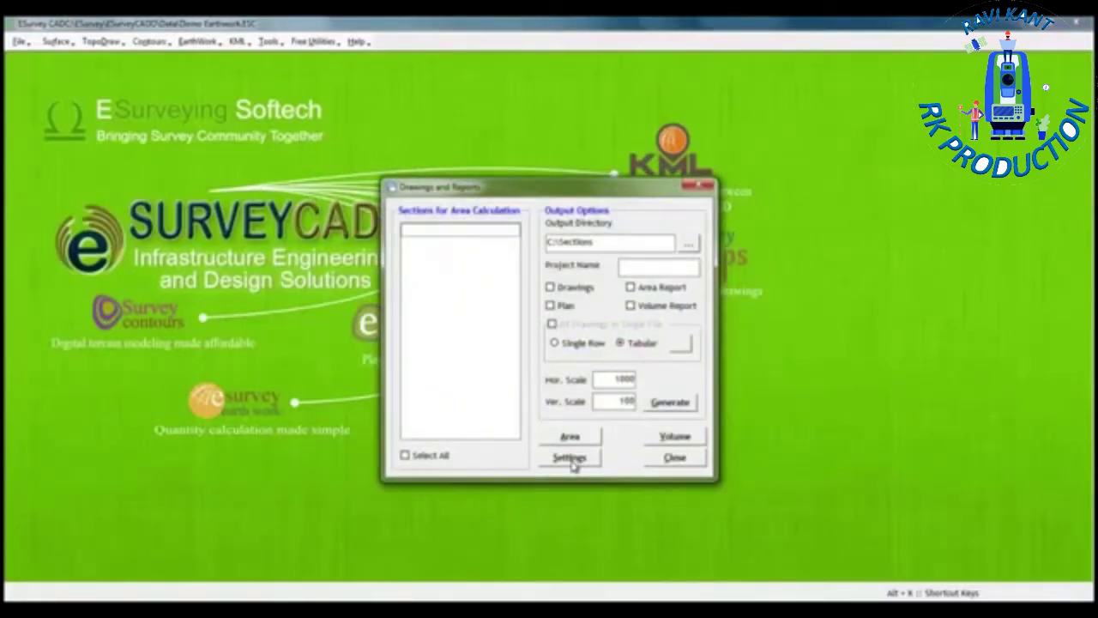
{"action": "left_click", "coordinate": [572, 460]}
{"action": "left_click", "coordinate": [614, 467]}
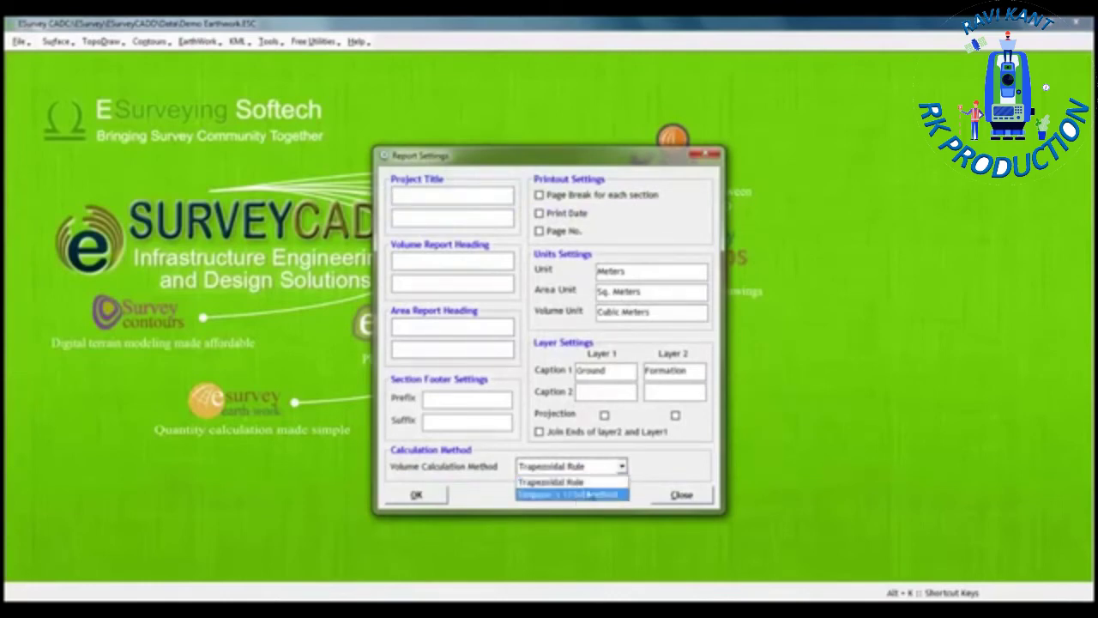
{"action": "left_click", "coordinate": [590, 478]}
{"action": "left_click", "coordinate": [592, 472]}
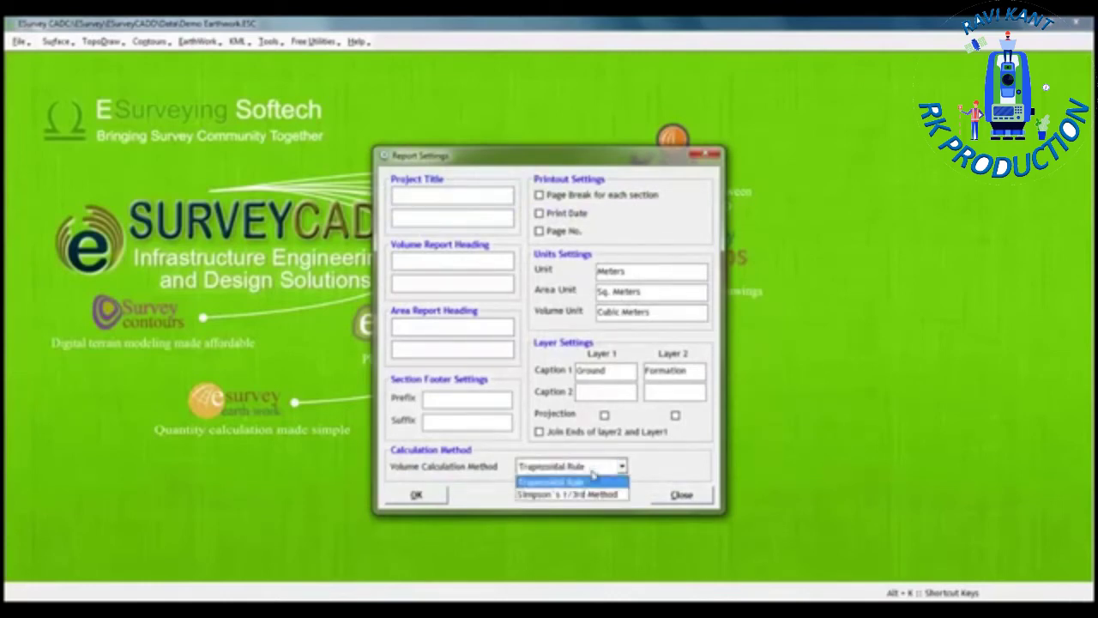
{"action": "left_click", "coordinate": [590, 491]}
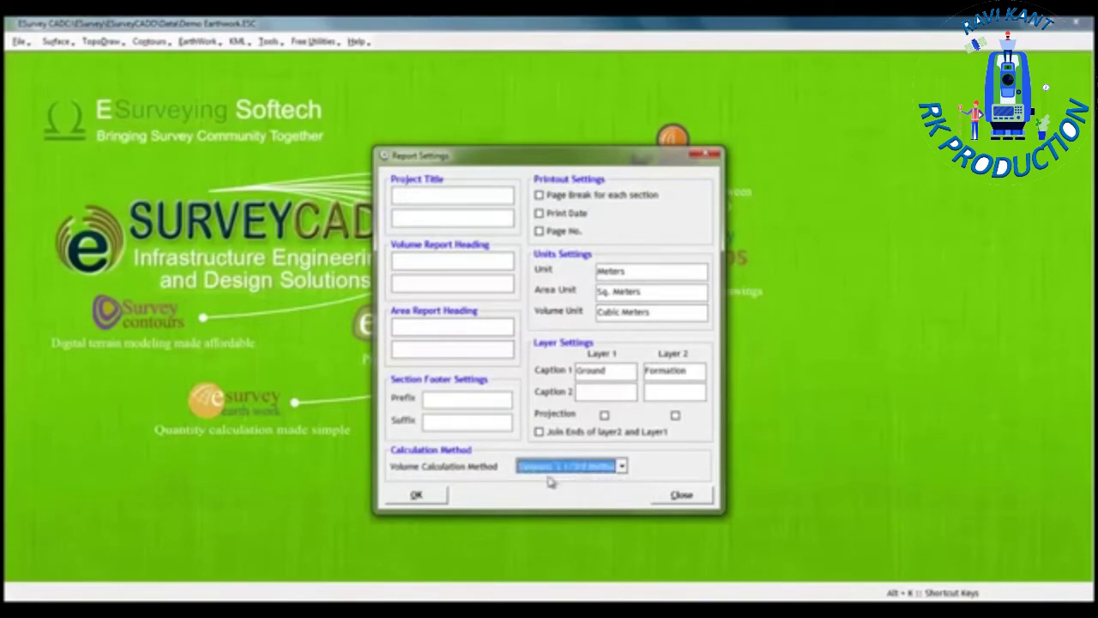
{"action": "left_click", "coordinate": [559, 468]}
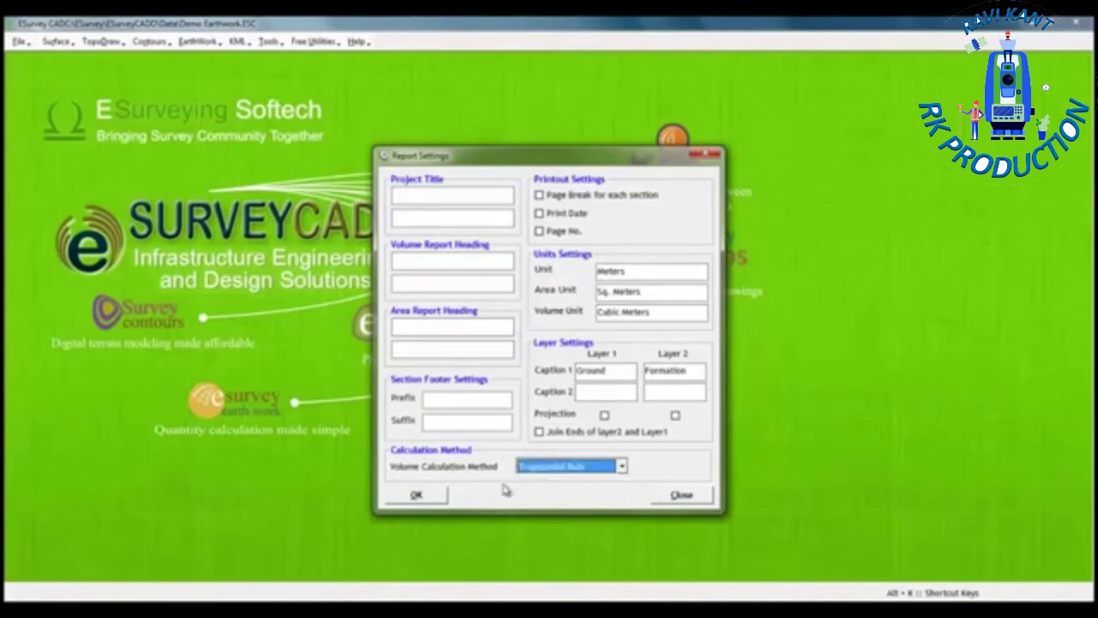
{"action": "left_click", "coordinate": [675, 497]}
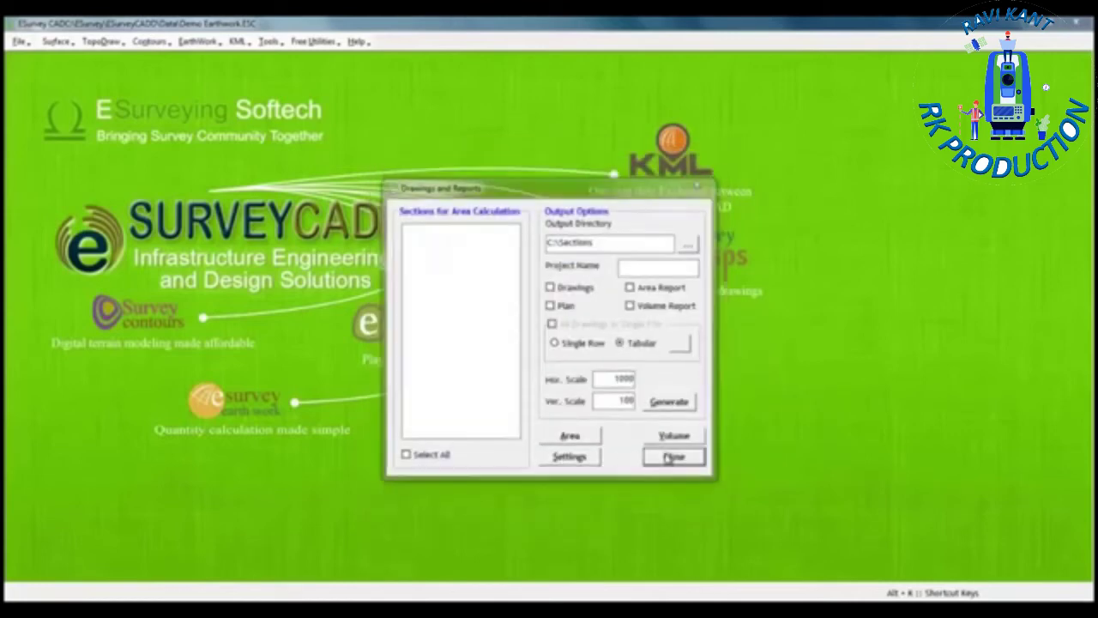
{"action": "left_click", "coordinate": [662, 458]}
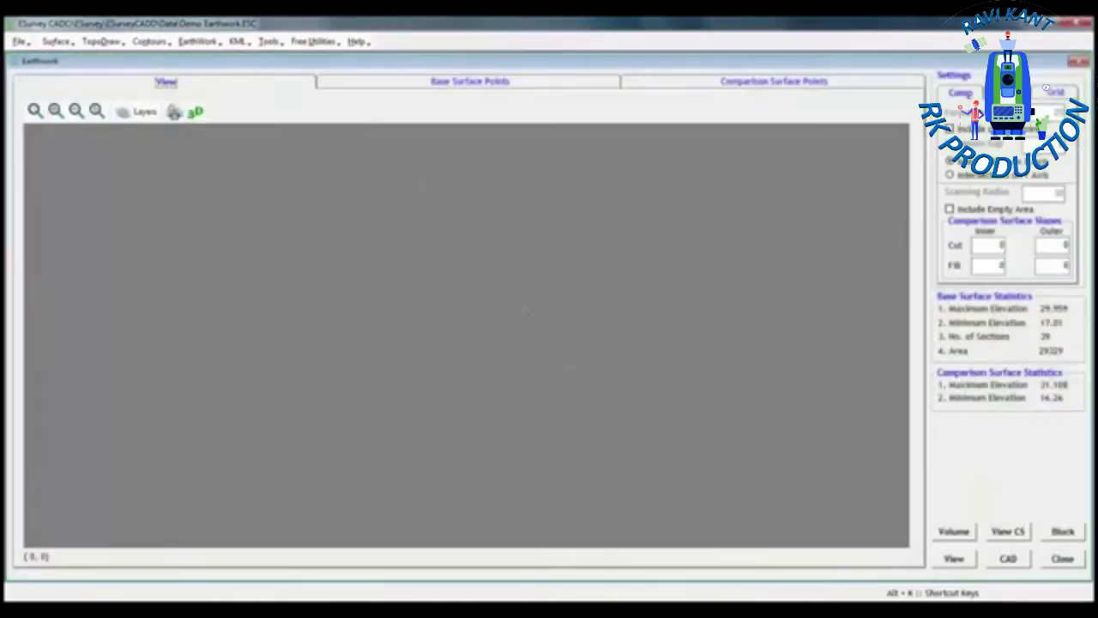
- Compute volumes of about 10,498 cut and 10,584 fill, then bring up the Block window
{"action": "left_click", "coordinate": [951, 531]}
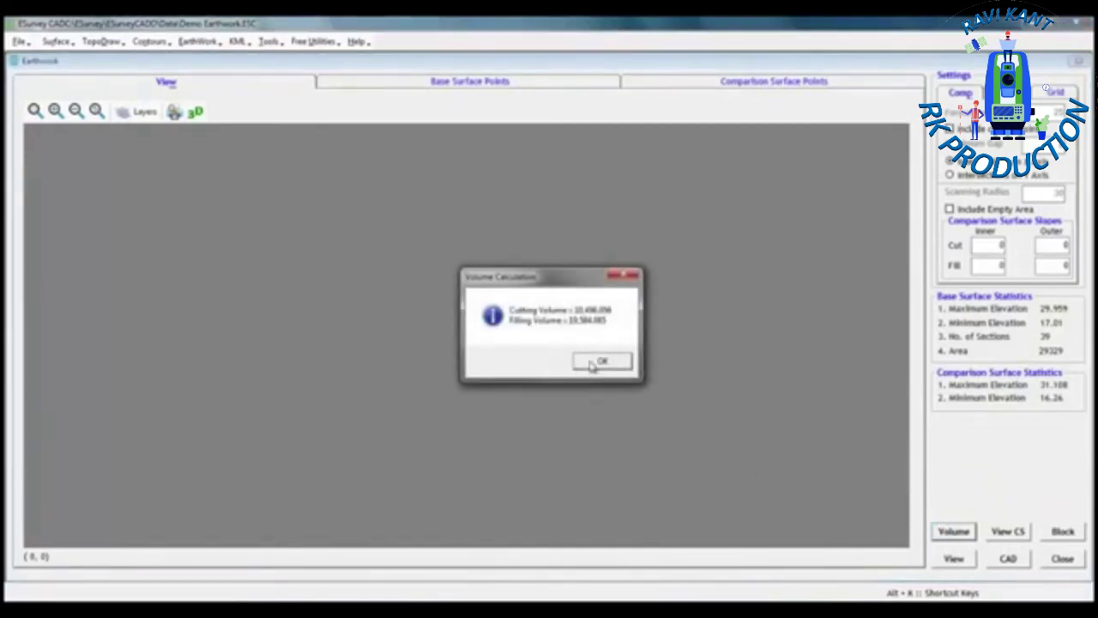
{"action": "left_click", "coordinate": [592, 364]}
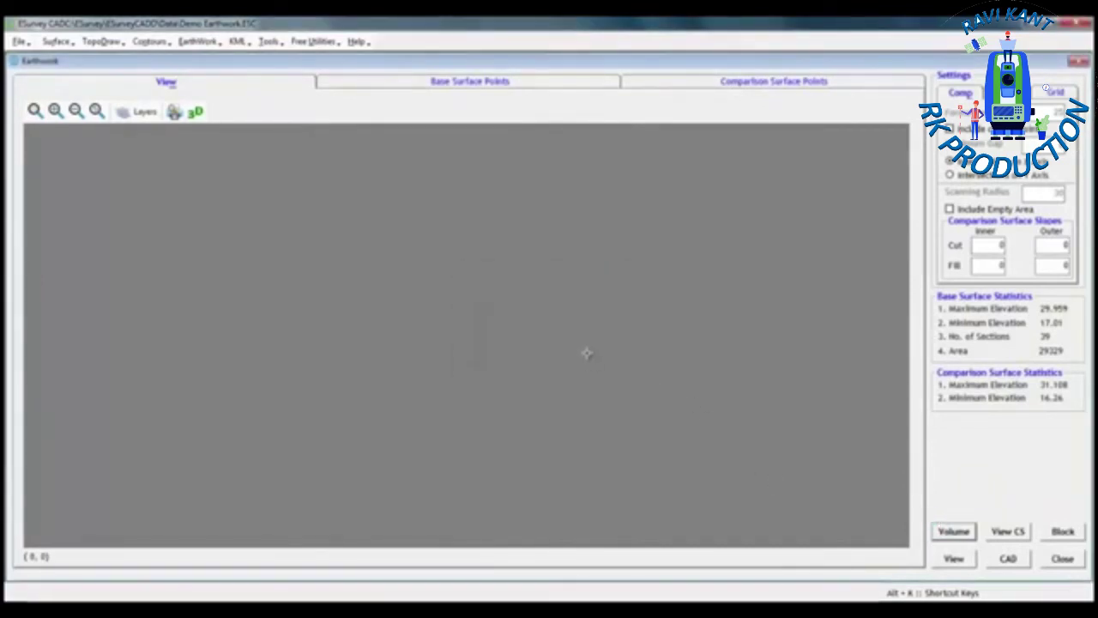
{"action": "left_click", "coordinate": [1061, 533]}
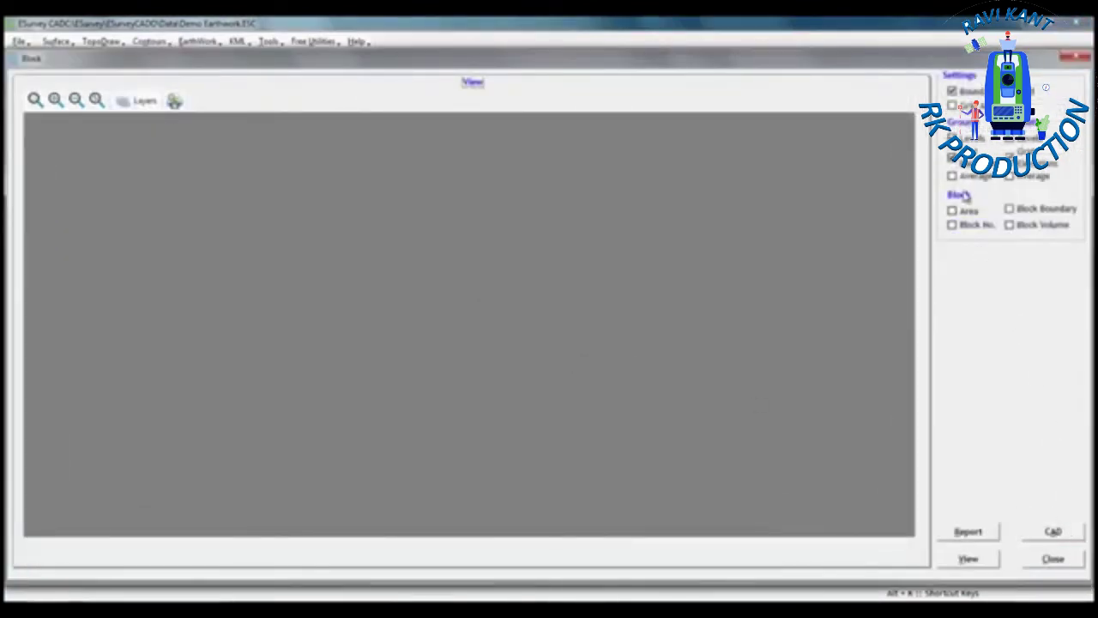
- Generate the block grid labelled with average levels, area, block number, boundary and volume
{"action": "left_click", "coordinate": [952, 176]}
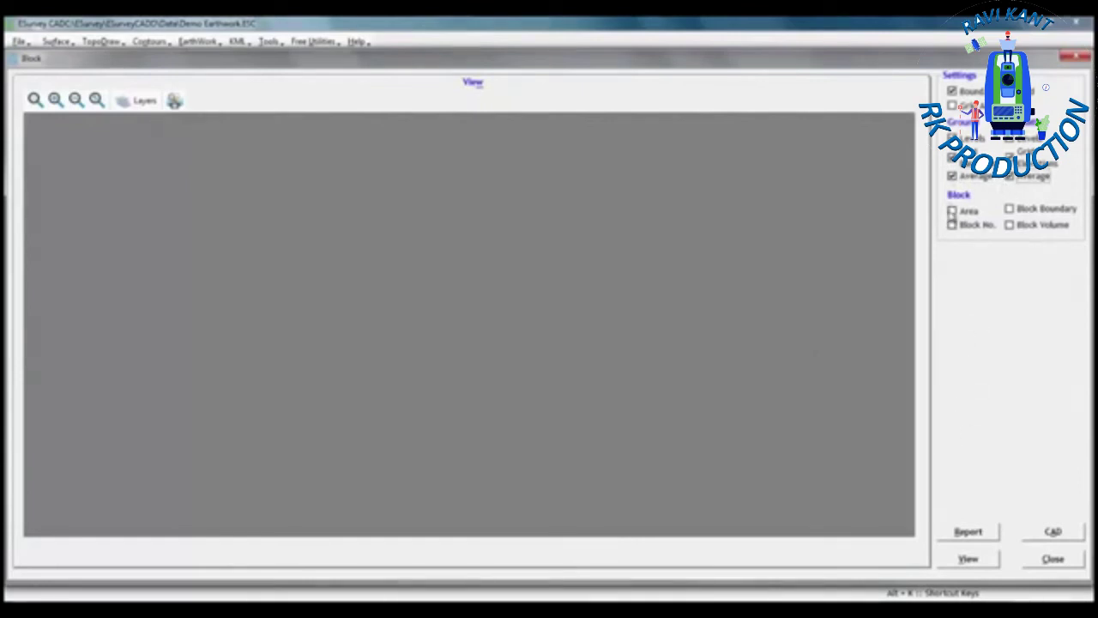
{"action": "left_click", "coordinate": [953, 210]}
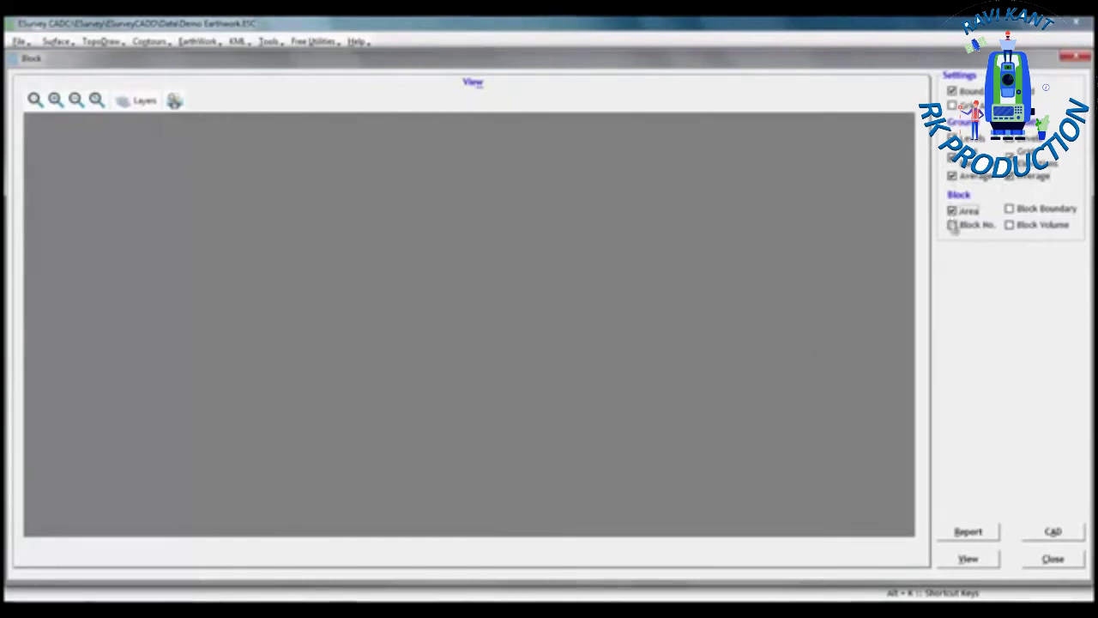
{"action": "left_click", "coordinate": [1010, 225]}
{"action": "left_click", "coordinate": [988, 565]}
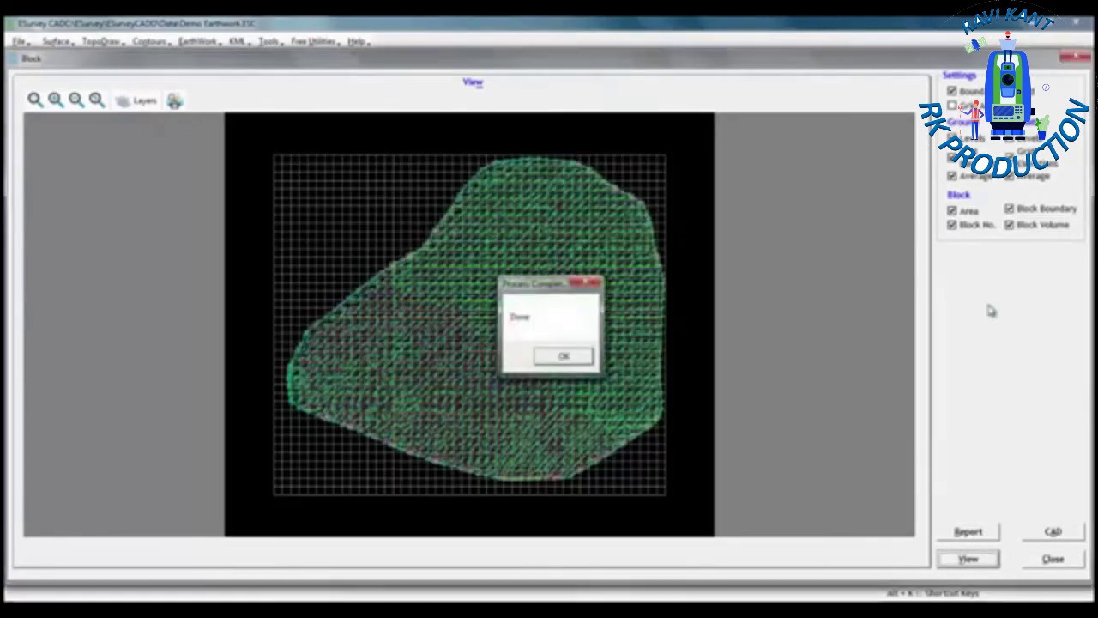
{"action": "key", "text": "Return"}
- Zoom in and out over the block grid to inspect the block labels
{"action": "scroll", "coordinate": [446, 322], "scroll_direction": "up", "scroll_amount": 3}
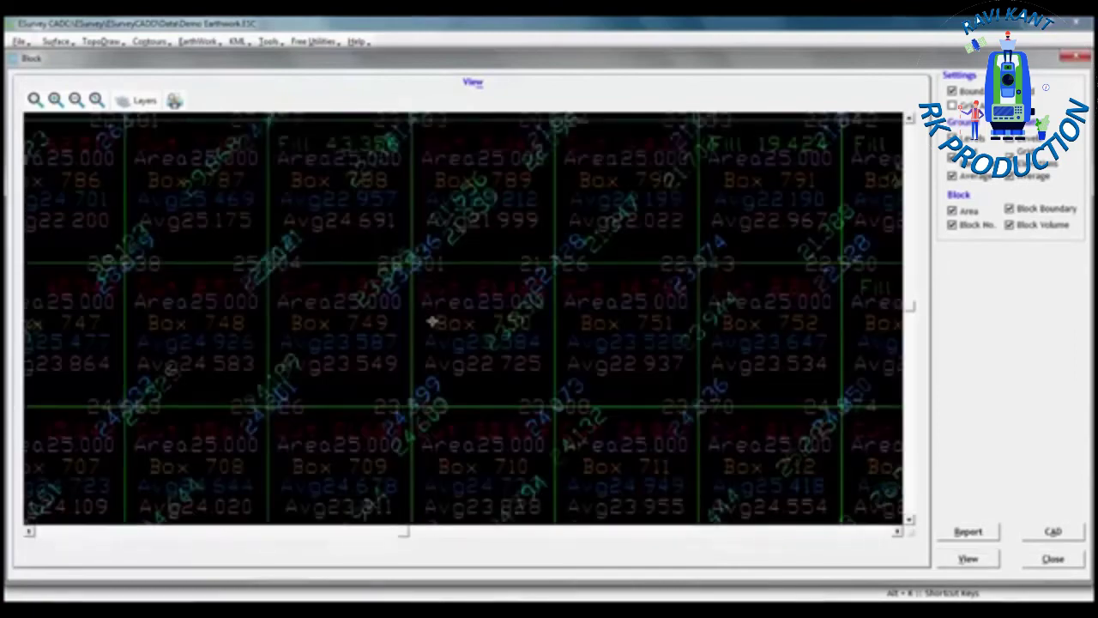
{"action": "scroll", "coordinate": [431, 318], "scroll_direction": "up", "scroll_amount": 2}
{"action": "scroll", "coordinate": [460, 321], "scroll_direction": "up", "scroll_amount": 2}
{"action": "scroll", "coordinate": [397, 325], "scroll_direction": "down", "scroll_amount": 2}
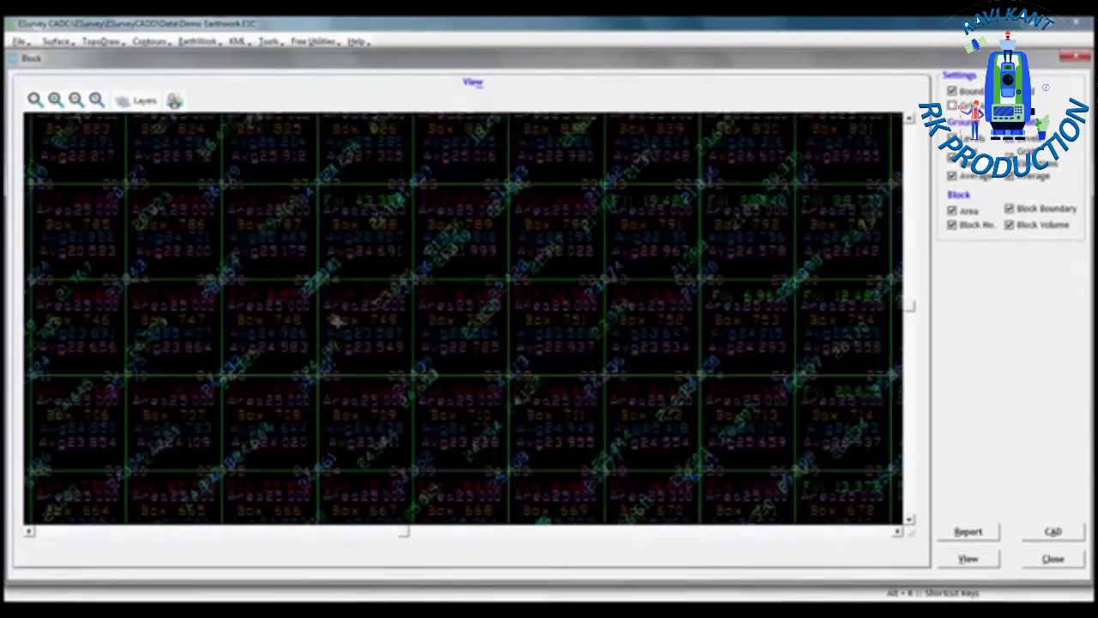
{"action": "scroll", "coordinate": [368, 326], "scroll_direction": "up", "scroll_amount": 2}
{"action": "scroll", "coordinate": [364, 331], "scroll_direction": "down", "scroll_amount": 2}
{"action": "scroll", "coordinate": [429, 350], "scroll_direction": "down", "scroll_amount": 1}
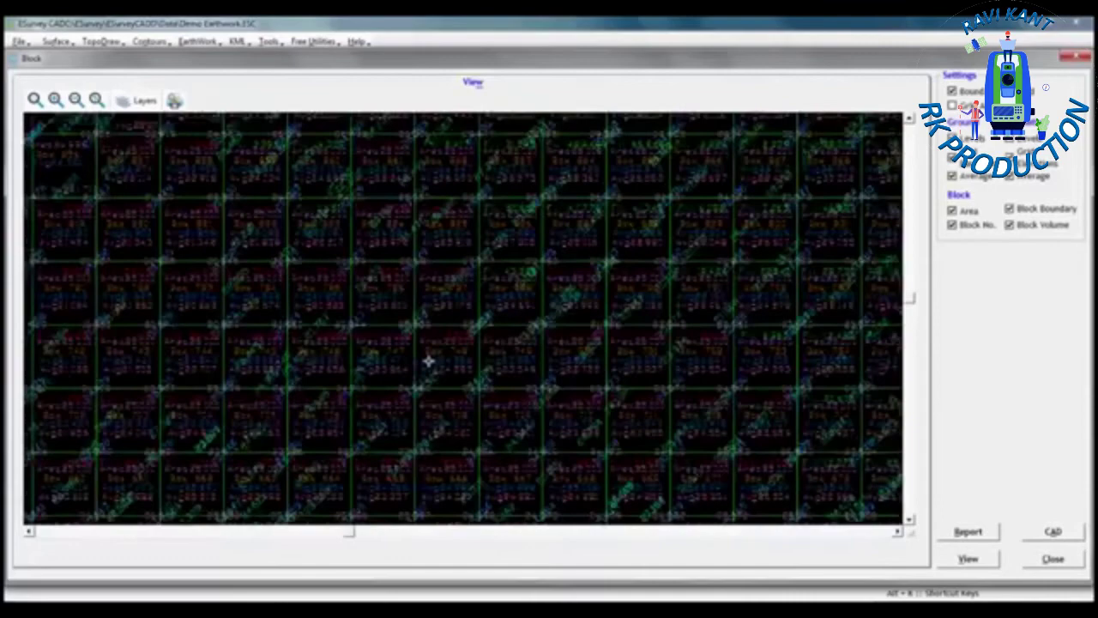
{"action": "scroll", "coordinate": [386, 349], "scroll_direction": "down", "scroll_amount": 1}
{"action": "scroll", "coordinate": [346, 359], "scroll_direction": "down", "scroll_amount": 1}
{"action": "scroll", "coordinate": [327, 287], "scroll_direction": "up", "scroll_amount": 3}
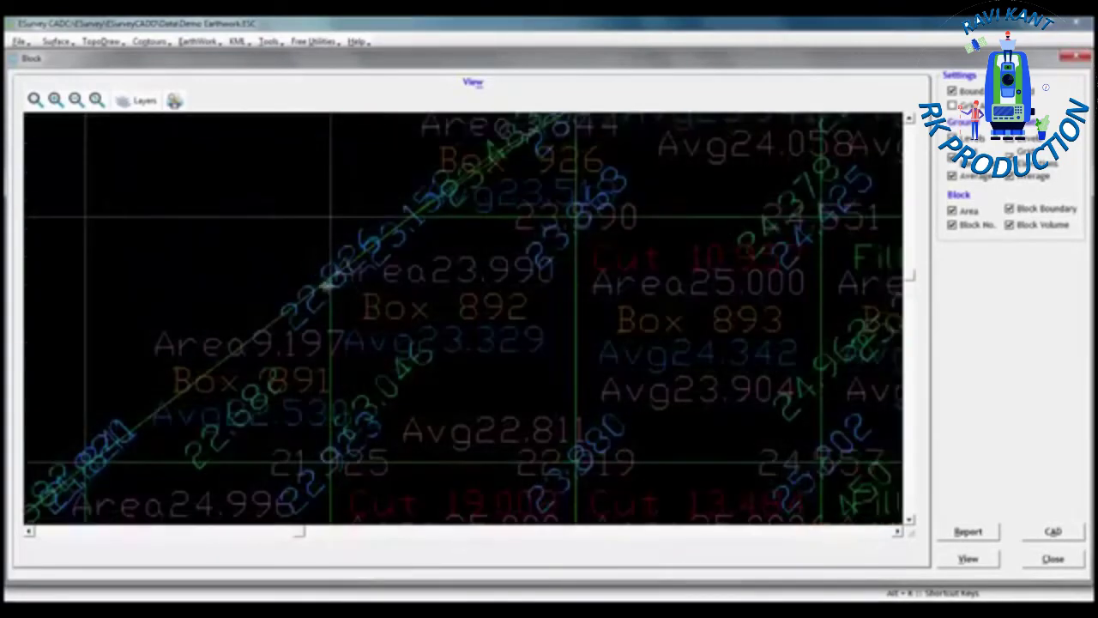
{"action": "scroll", "coordinate": [343, 286], "scroll_direction": "down", "scroll_amount": 2}
{"action": "scroll", "coordinate": [480, 258], "scroll_direction": "down", "scroll_amount": 1}
{"action": "scroll", "coordinate": [635, 225], "scroll_direction": "up", "scroll_amount": 3}
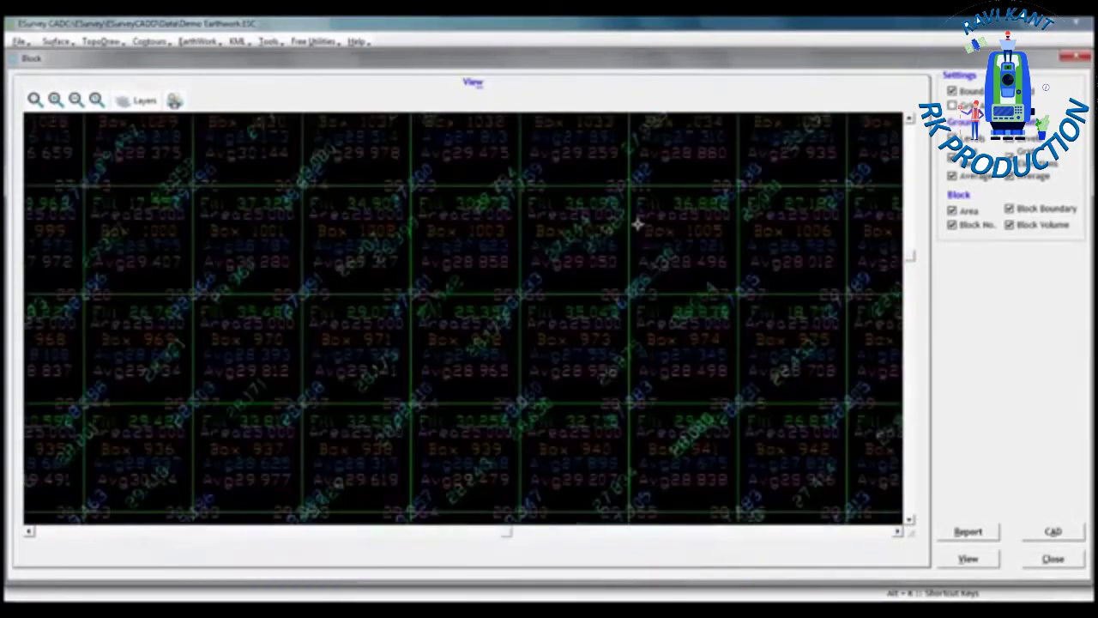
{"action": "scroll", "coordinate": [388, 206], "scroll_direction": "down", "scroll_amount": 3}
{"action": "scroll", "coordinate": [615, 326], "scroll_direction": "down", "scroll_amount": 1}
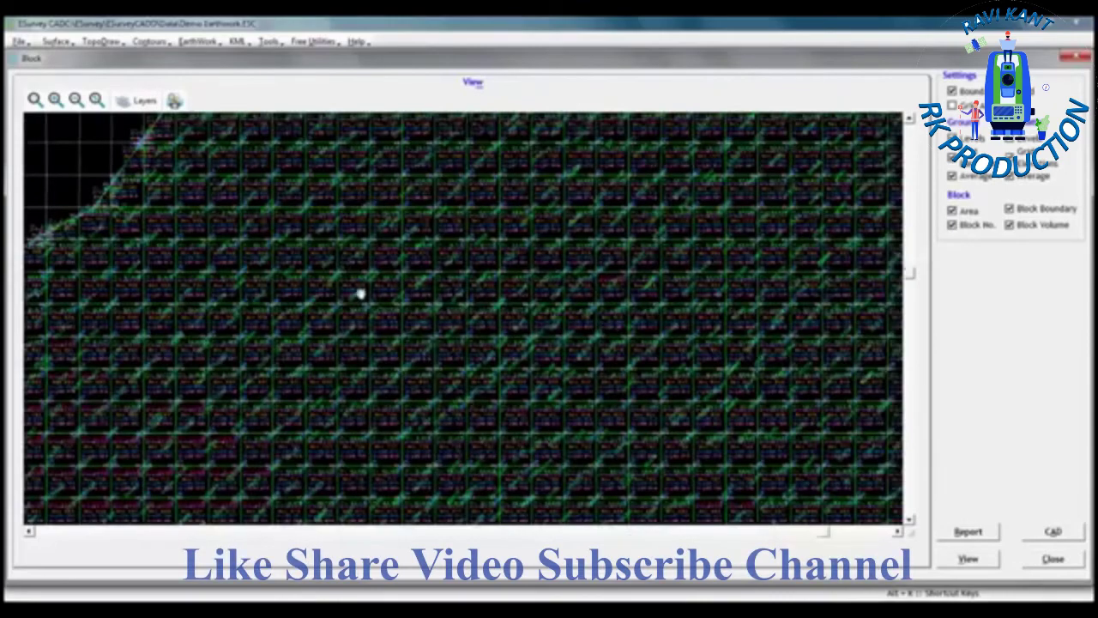
{"action": "scroll", "coordinate": [576, 252], "scroll_direction": "up", "scroll_amount": 1}
{"action": "scroll", "coordinate": [639, 285], "scroll_direction": "up", "scroll_amount": 3}
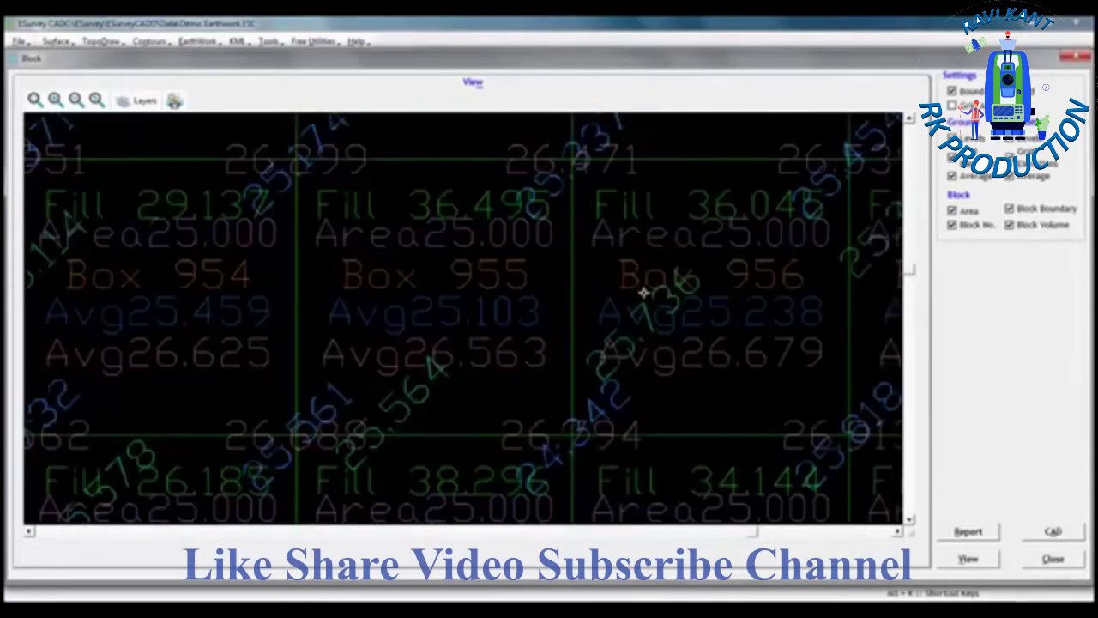
{"action": "scroll", "coordinate": [687, 283], "scroll_direction": "down", "scroll_amount": 3}
{"action": "scroll", "coordinate": [602, 296], "scroll_direction": "up", "scroll_amount": 3}
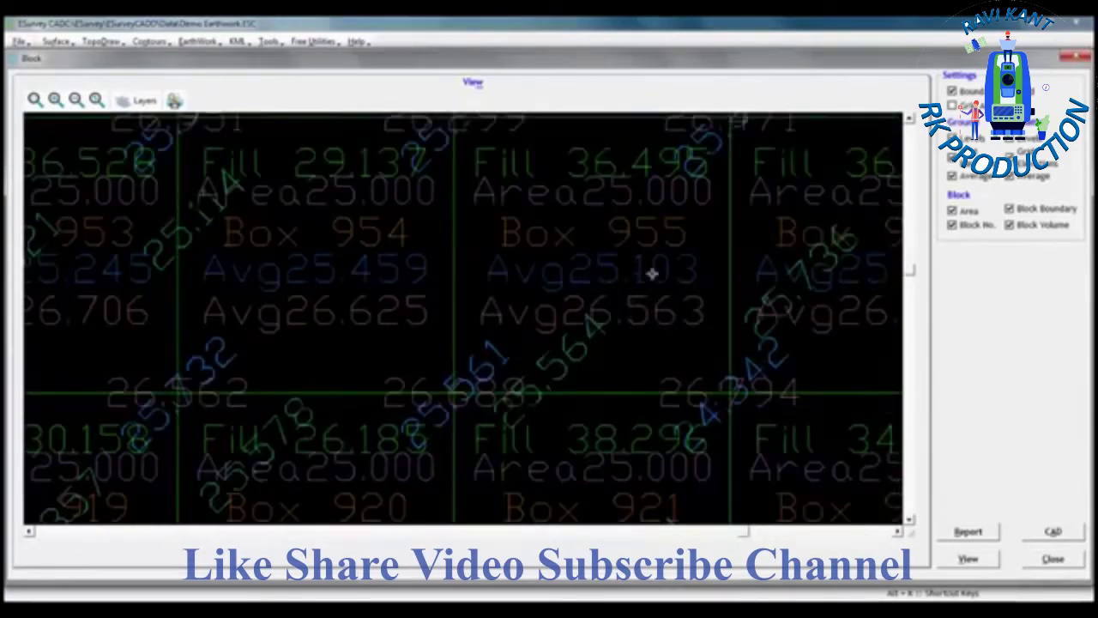
{"action": "scroll", "coordinate": [648, 300], "scroll_direction": "down", "scroll_amount": 3}
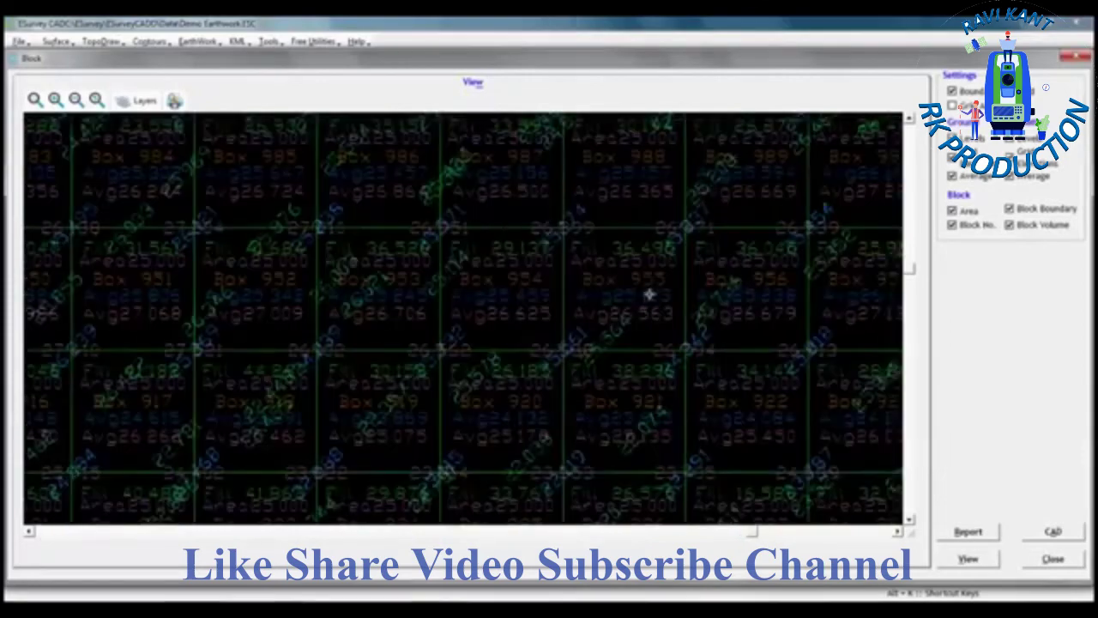
{"action": "scroll", "coordinate": [657, 285], "scroll_direction": "down", "scroll_amount": 2}
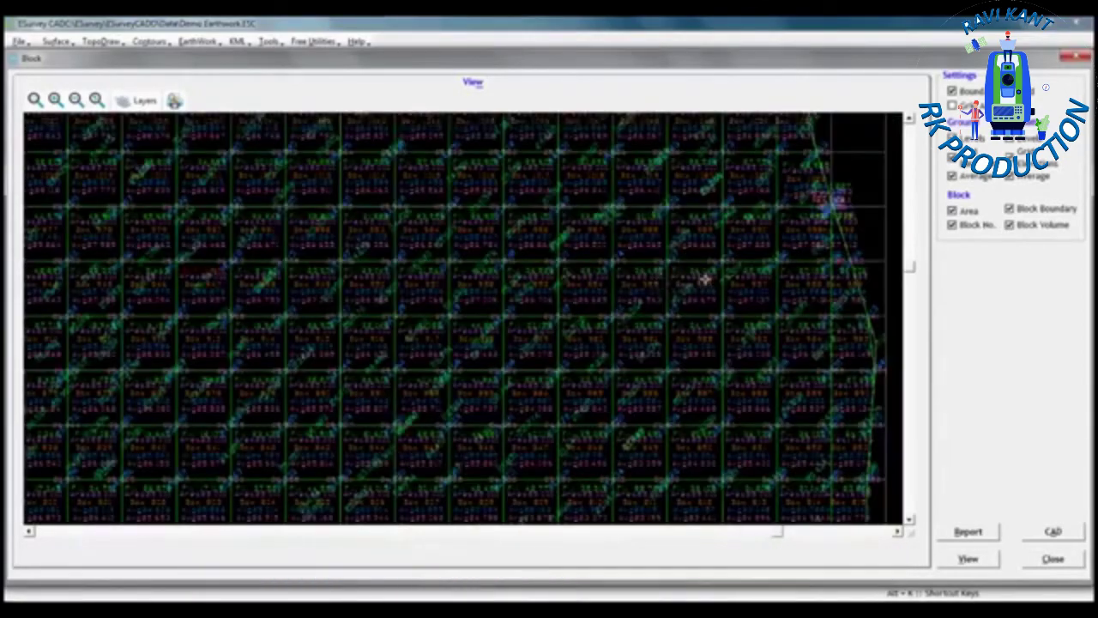
{"action": "scroll", "coordinate": [706, 277], "scroll_direction": "up", "scroll_amount": 3}
{"action": "scroll", "coordinate": [381, 294], "scroll_direction": "down", "scroll_amount": 1}
{"action": "scroll", "coordinate": [744, 304], "scroll_direction": "up", "scroll_amount": 3}
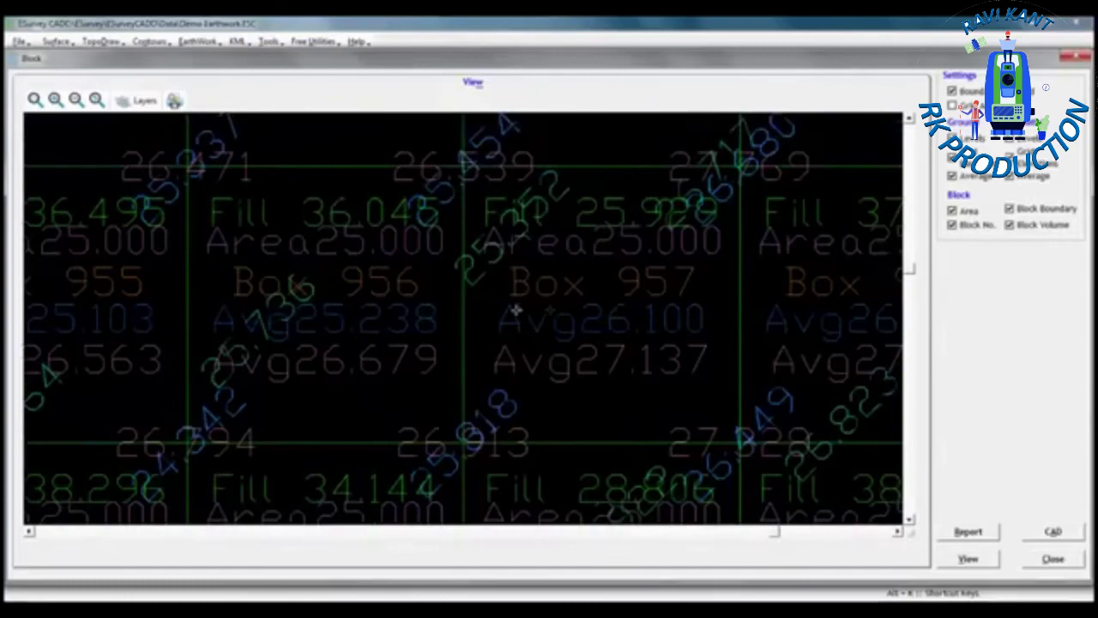
{"action": "scroll", "coordinate": [421, 314], "scroll_direction": "down", "scroll_amount": 2}
{"action": "scroll", "coordinate": [546, 326], "scroll_direction": "down", "scroll_amount": 1}
{"action": "scroll", "coordinate": [558, 347], "scroll_direction": "down", "scroll_amount": 1}
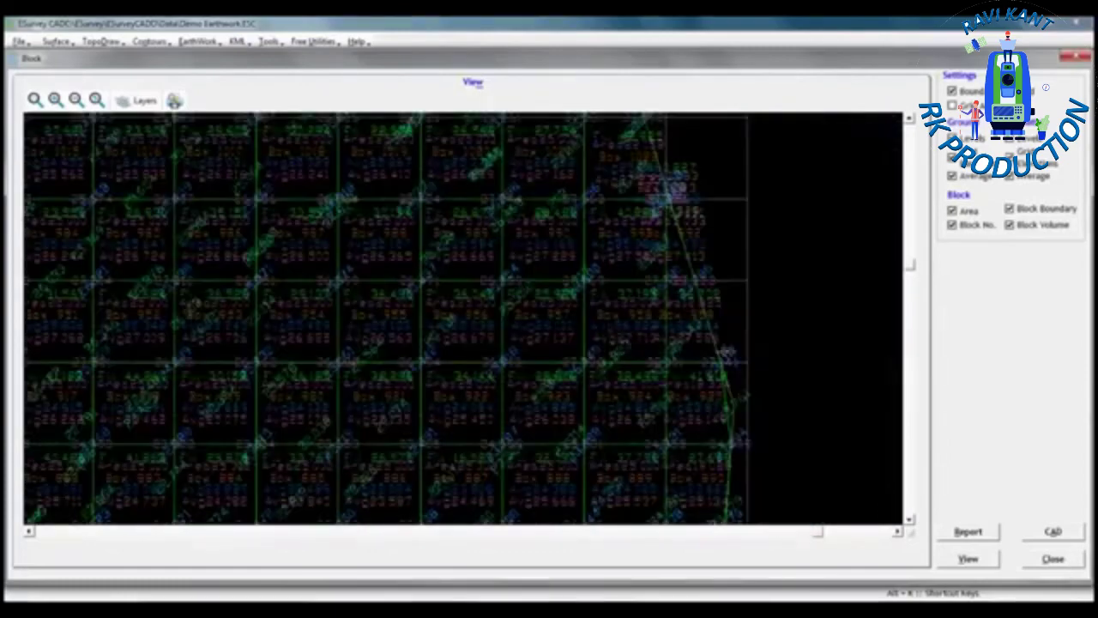
{"action": "scroll", "coordinate": [801, 338], "scroll_direction": "down", "scroll_amount": 1}
{"action": "scroll", "coordinate": [802, 338], "scroll_direction": "down", "scroll_amount": 2}
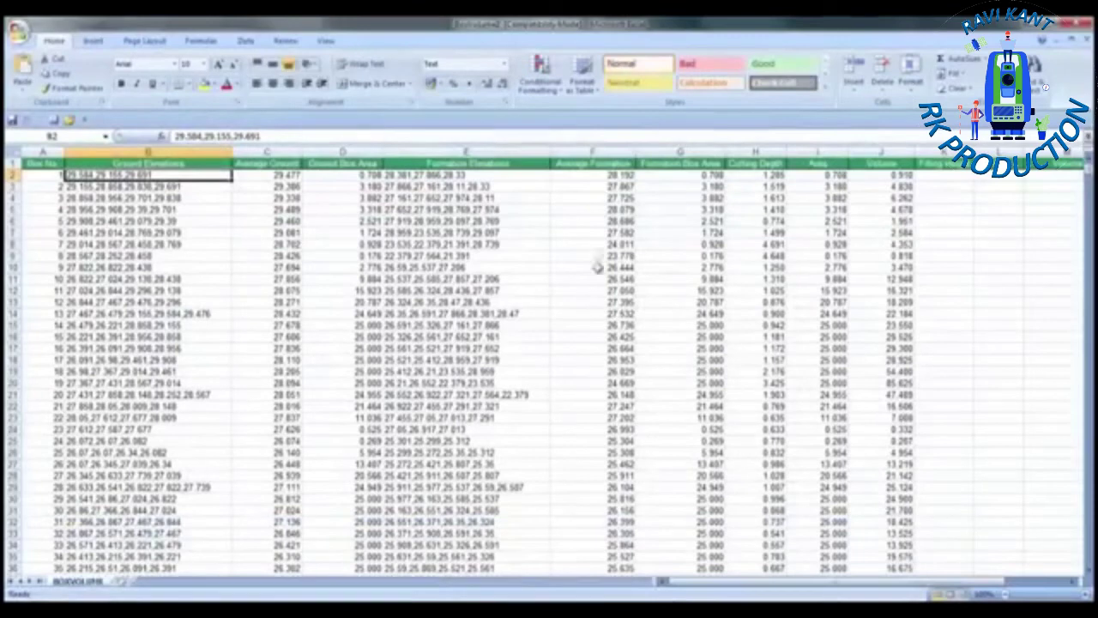
- Maximize the Excel block volume report and browse its box area and volume rows
{"action": "left_click", "coordinate": [592, 256]}
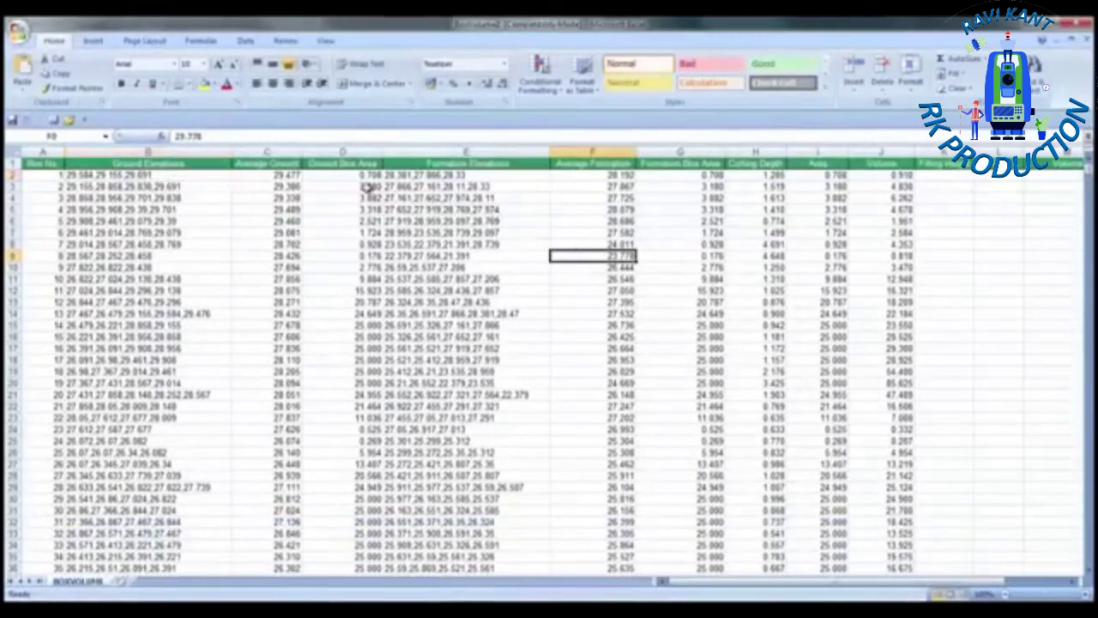
{"action": "left_click_drag", "start_coordinate": [184, 174], "coordinate": [600, 222]}
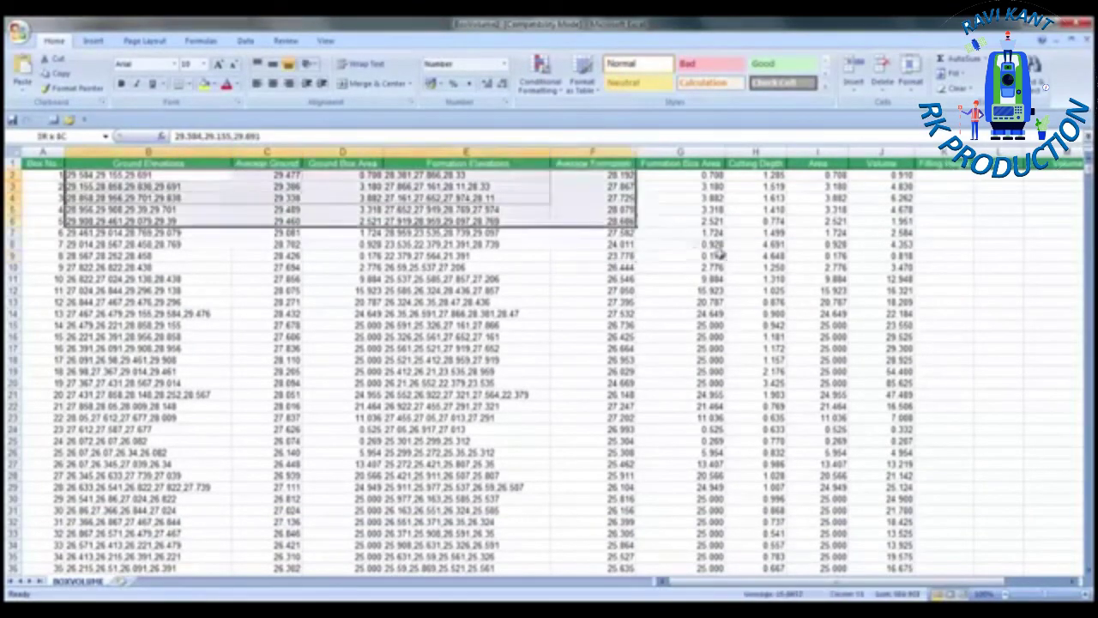
{"action": "mouse_move", "coordinate": [722, 253]}
{"action": "left_mouse_down"}
{"action": "mouse_move", "coordinate": [905, 422]}
{"action": "mouse_move", "coordinate": [907, 485]}
{"action": "left_mouse_up"}
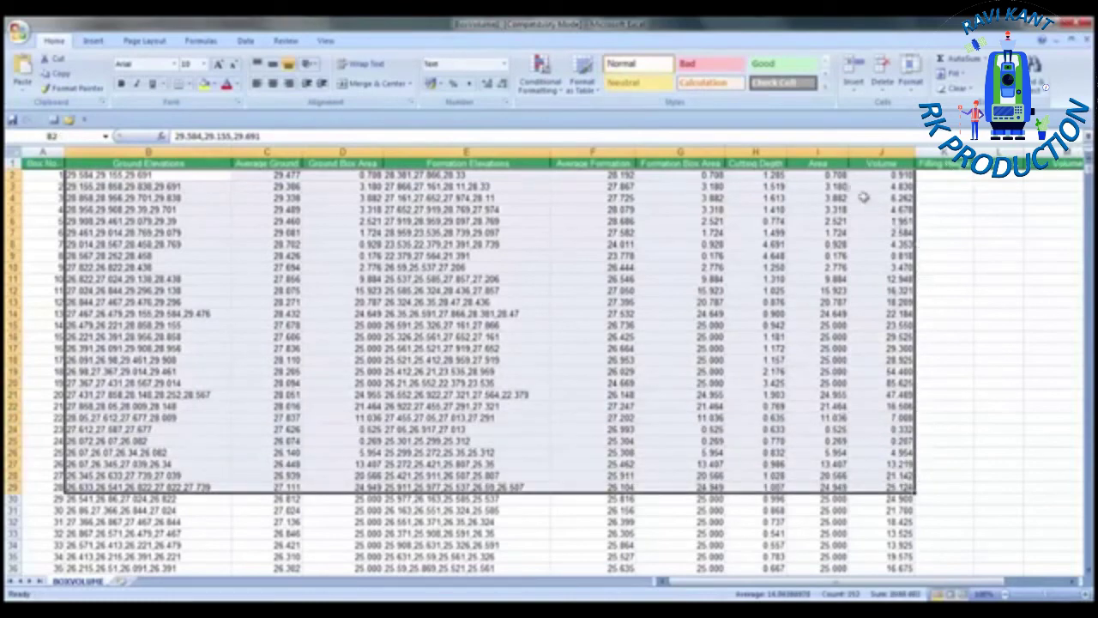
{"action": "left_click", "coordinate": [839, 184]}
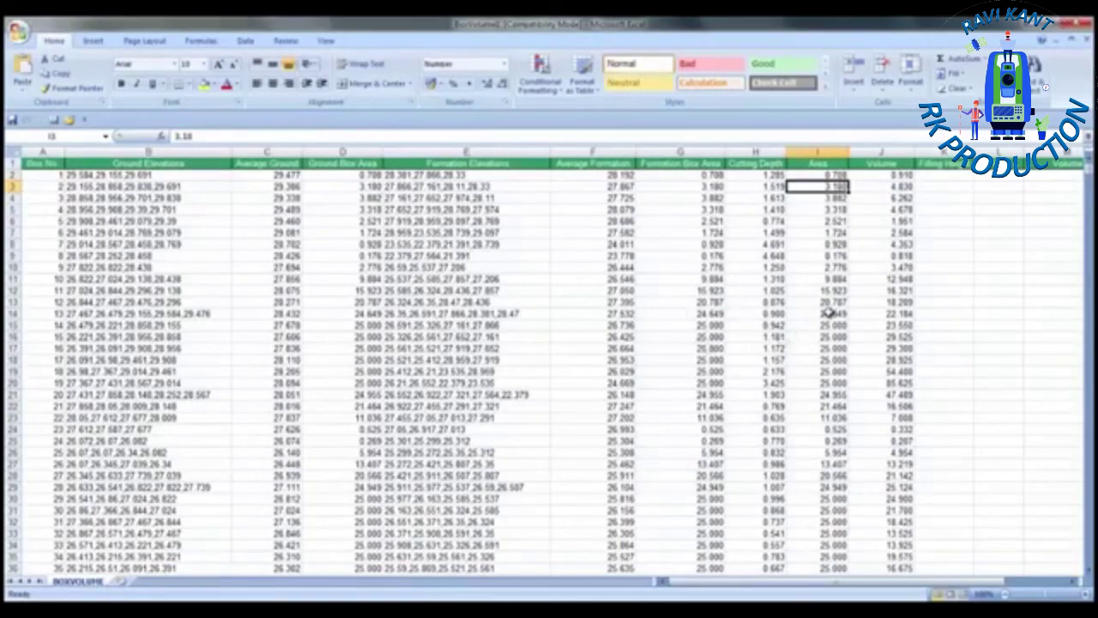
{"action": "scroll", "coordinate": [830, 311], "scroll_direction": "down", "scroll_amount": 2}
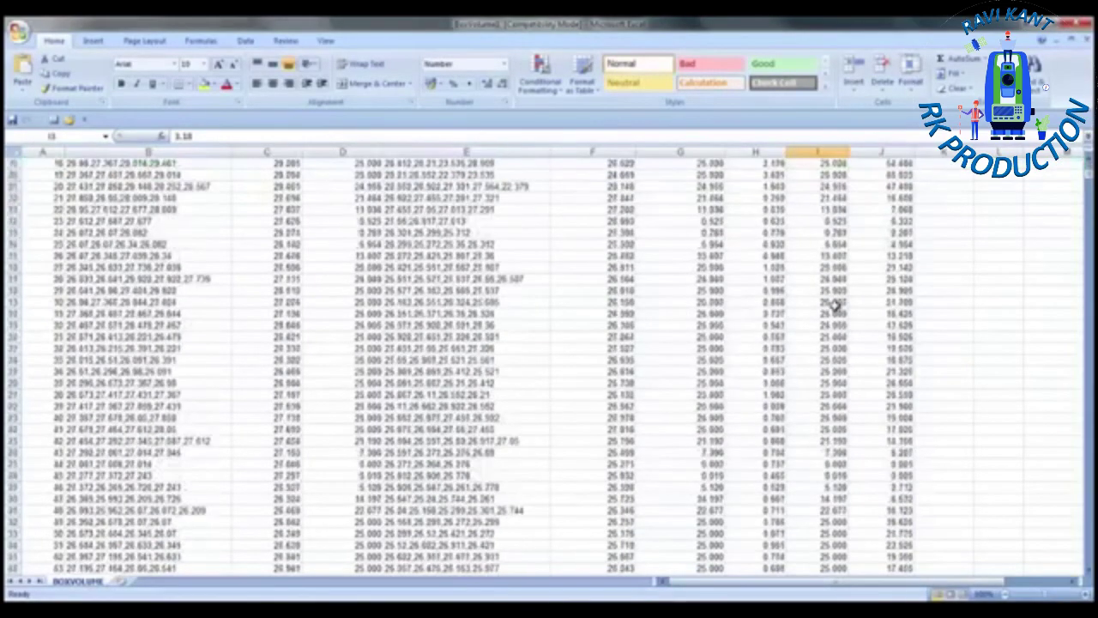